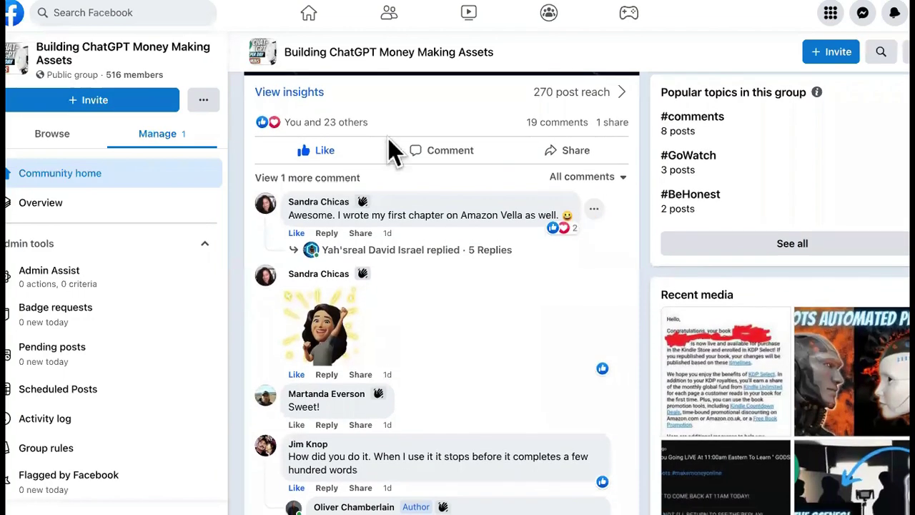
- Highlight the group name, the commenter's name and the Amazon Vella comment in the Facebook post
left_click_drag(126, 47, 72, 61)
scroll(519, 125, "down", 1)
scroll(520, 127, "up", 1)
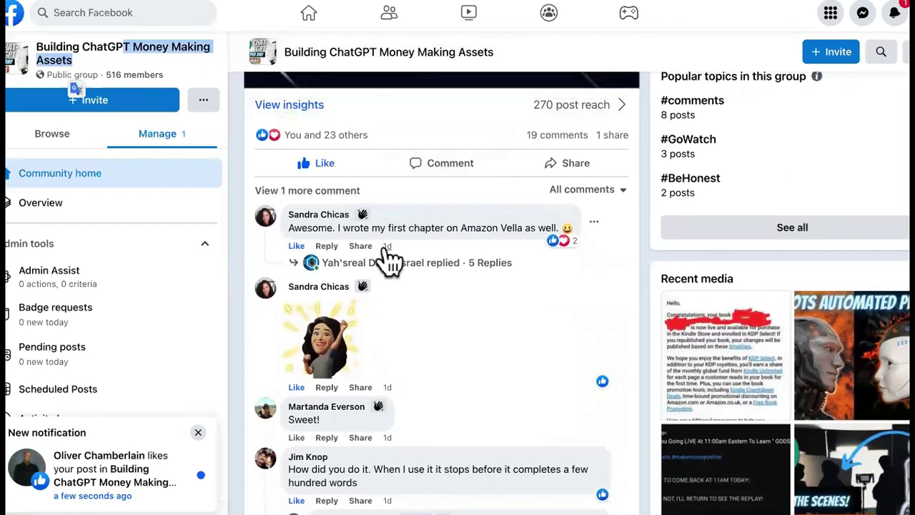
mouse_move(363, 217)
left_click_drag(350, 215, 286, 214)
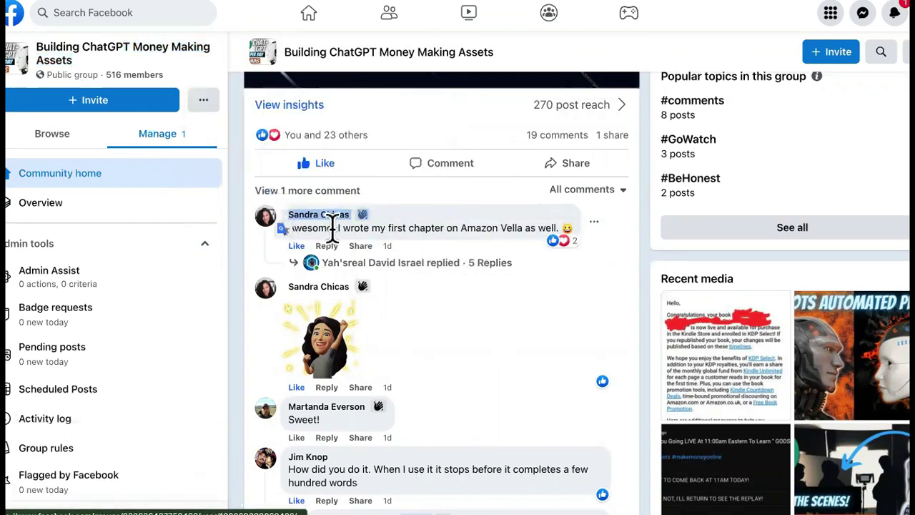
triple_click(426, 229)
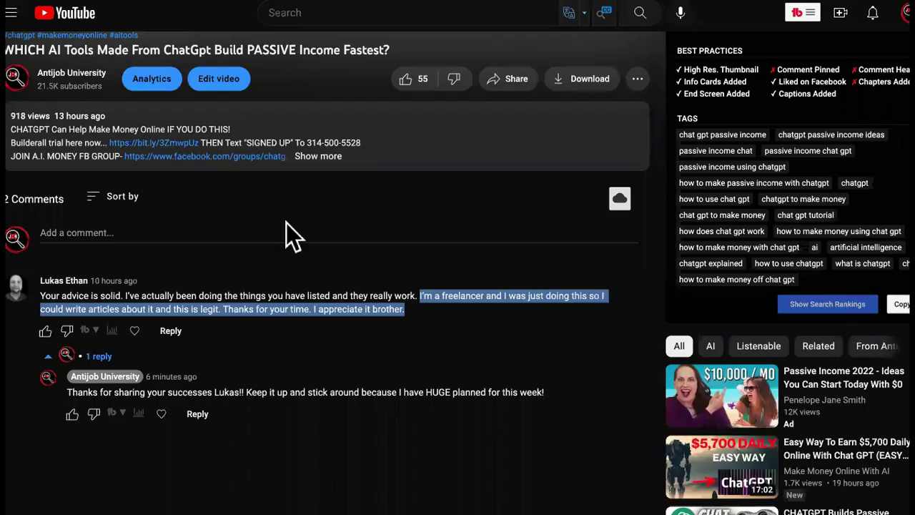
- Highlight the YouTube viewer's comment praising the advice
triple_click(265, 306)
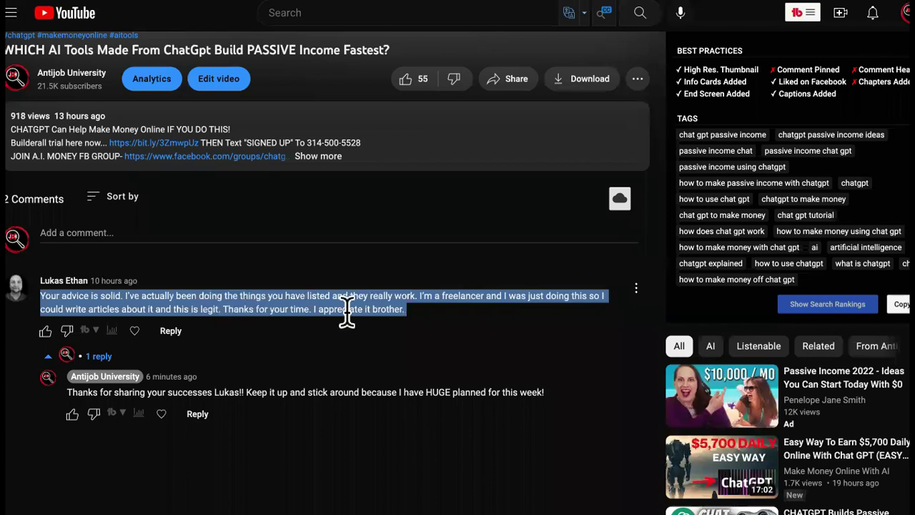
scroll(348, 310, "up", 3)
scroll(353, 326, "down", 3)
scroll(372, 315, "up", 2)
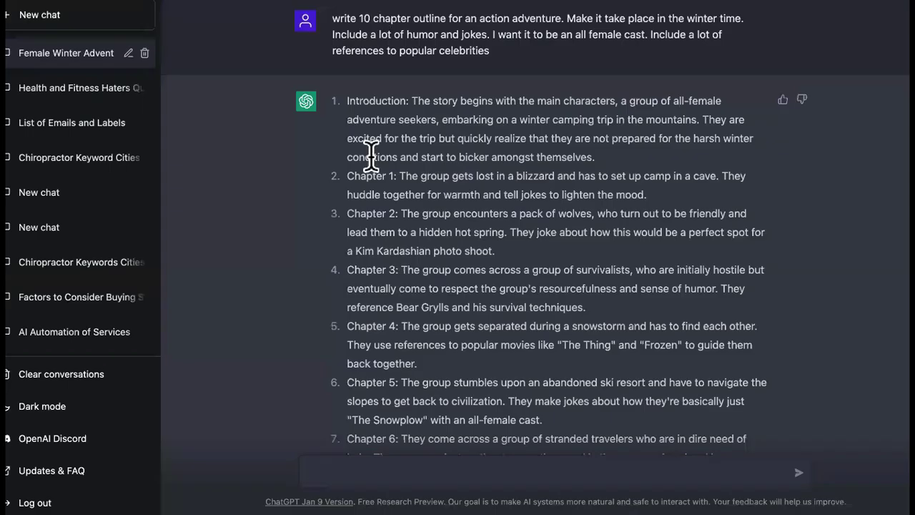
scroll(371, 154, "down", 5)
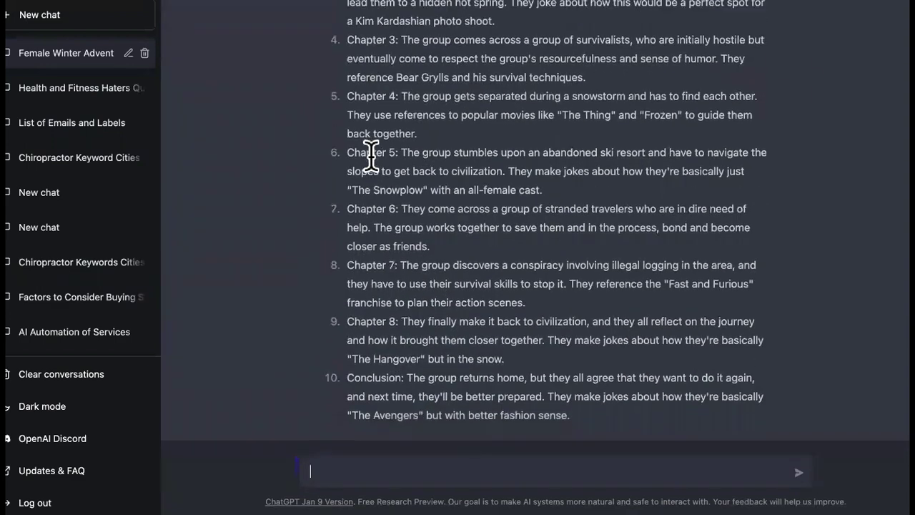
scroll(371, 154, "up", 3)
scroll(468, 200, "up", 2)
scroll(468, 198, "down", 6)
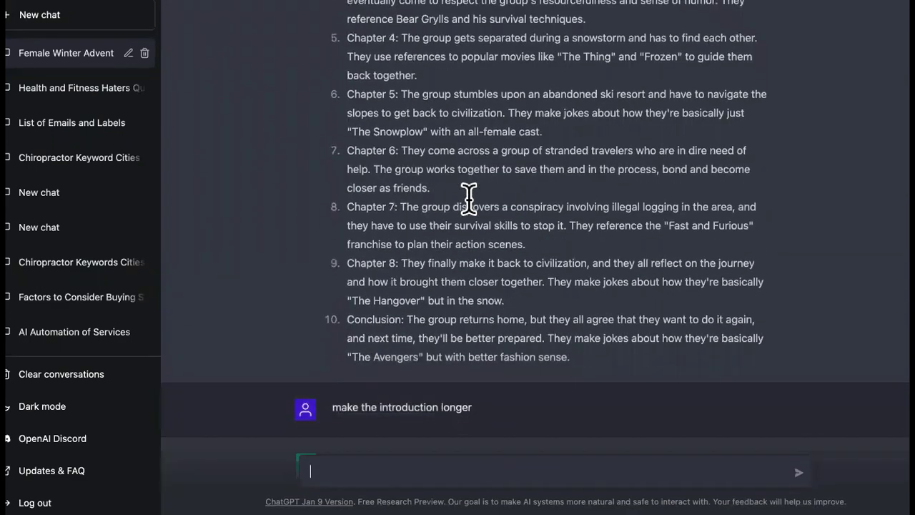
scroll(469, 199, "down", 4)
scroll(468, 199, "up", 6)
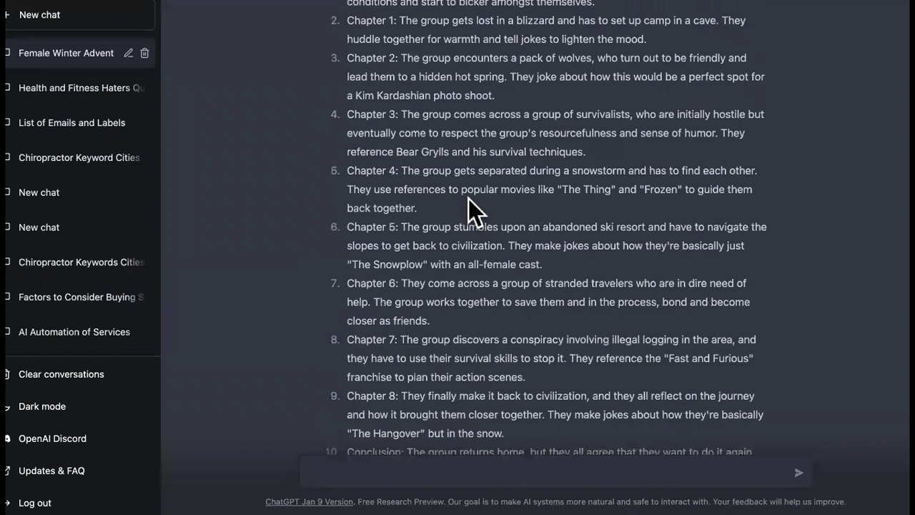
scroll(468, 199, "up", 2)
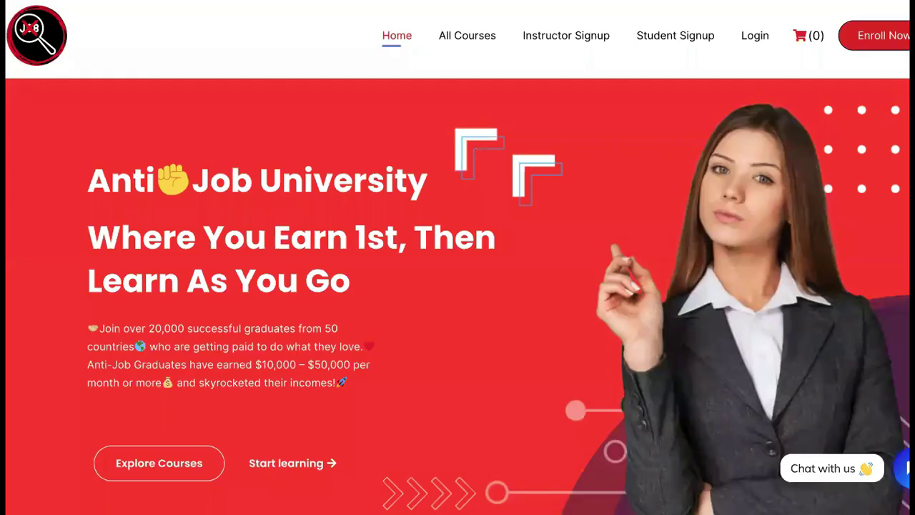
- Highlight the Anti-Job University hero heading and look over the course grid below it
scroll(544, 203, "down", 1)
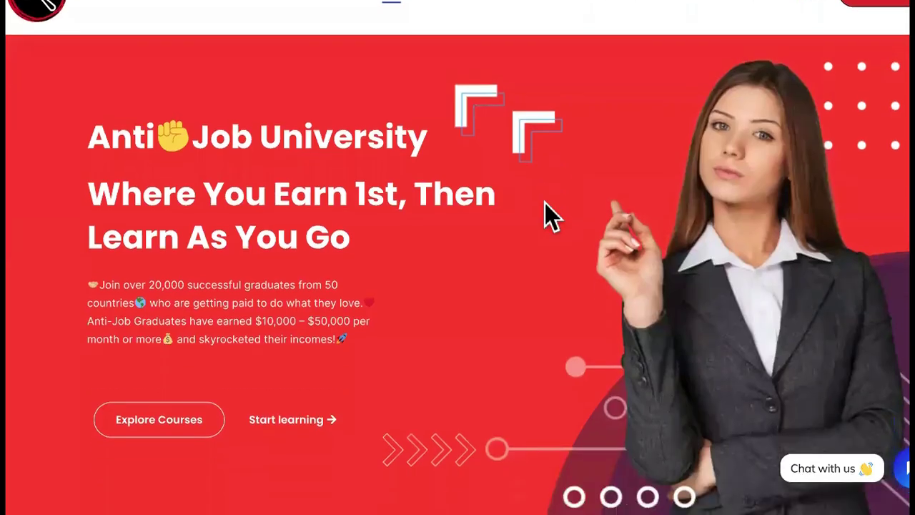
scroll(545, 202, "down", 1)
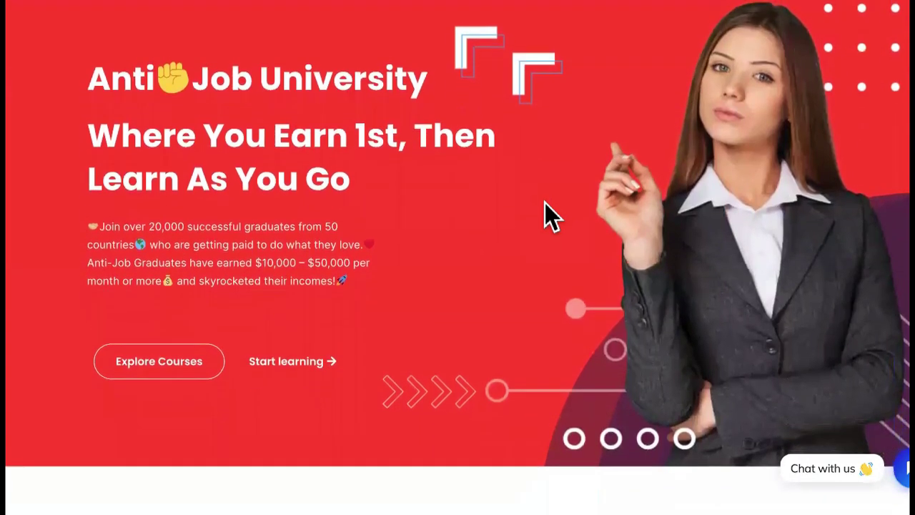
scroll(522, 201, "up", 1)
triple_click(331, 121)
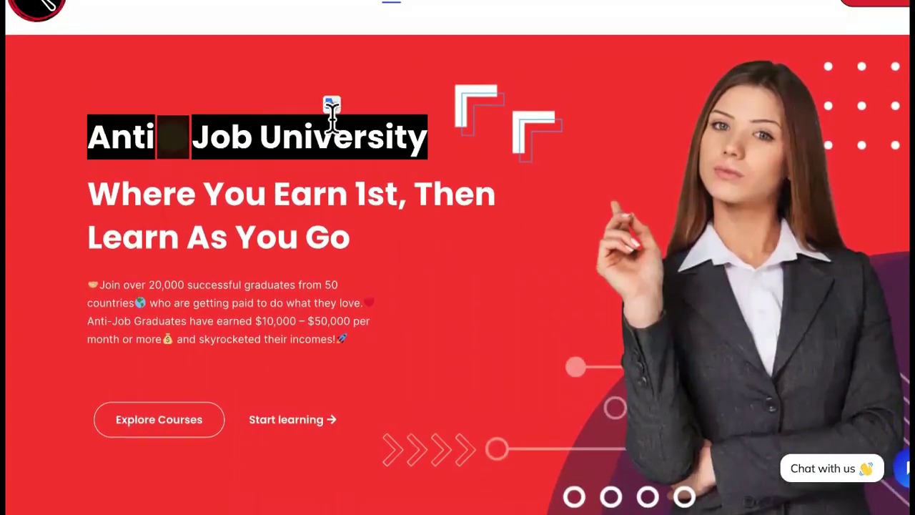
scroll(438, 254, "down", 15)
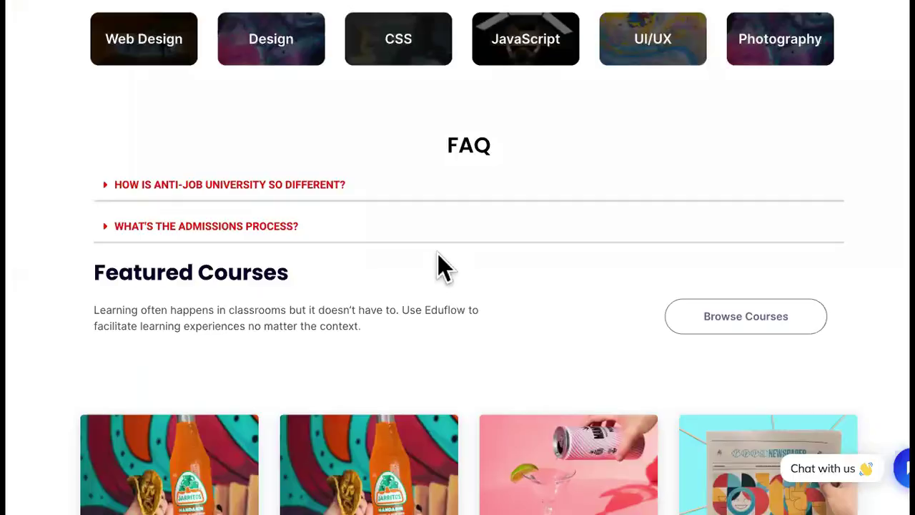
scroll(440, 269, "up", 15)
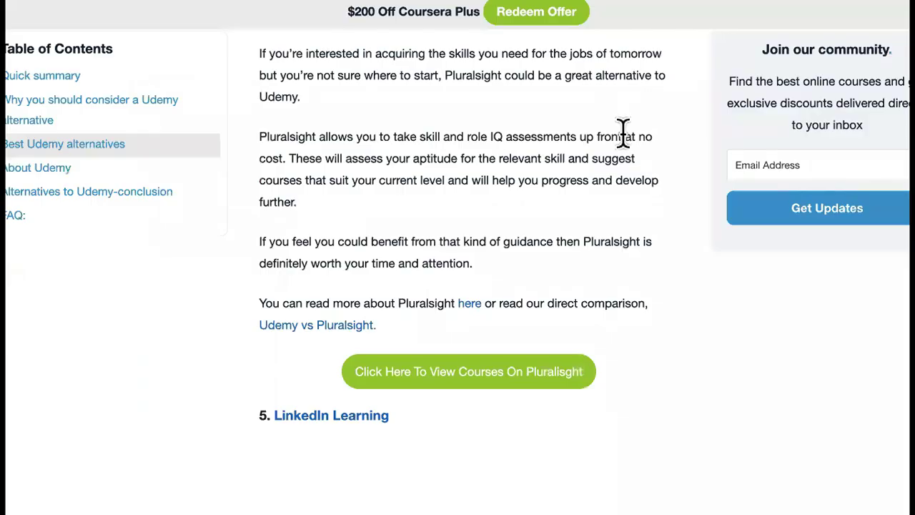
- Highlight the 'Udemy Alternatives' heading at the top of the Learnopoly article
scroll(623, 133, "up", 20)
scroll(623, 133, "up", 15)
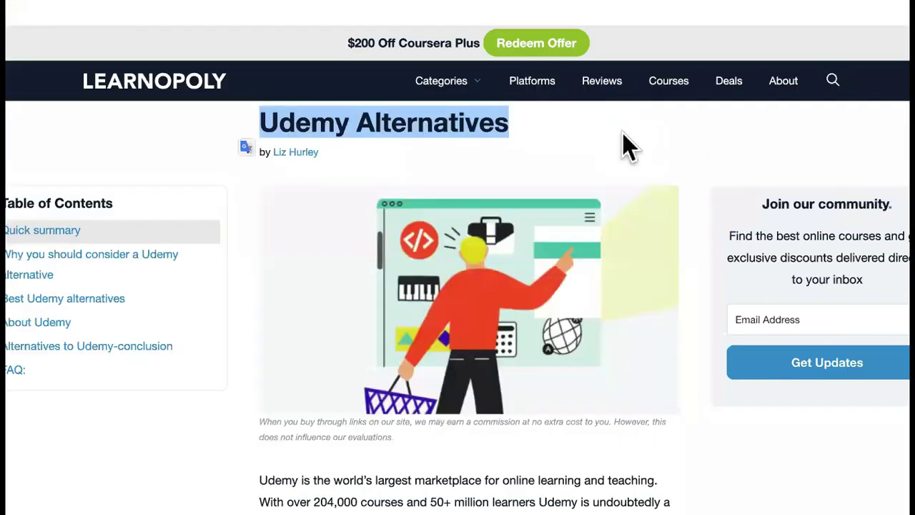
scroll(622, 143, "down", 1)
scroll(526, 102, "up", 1)
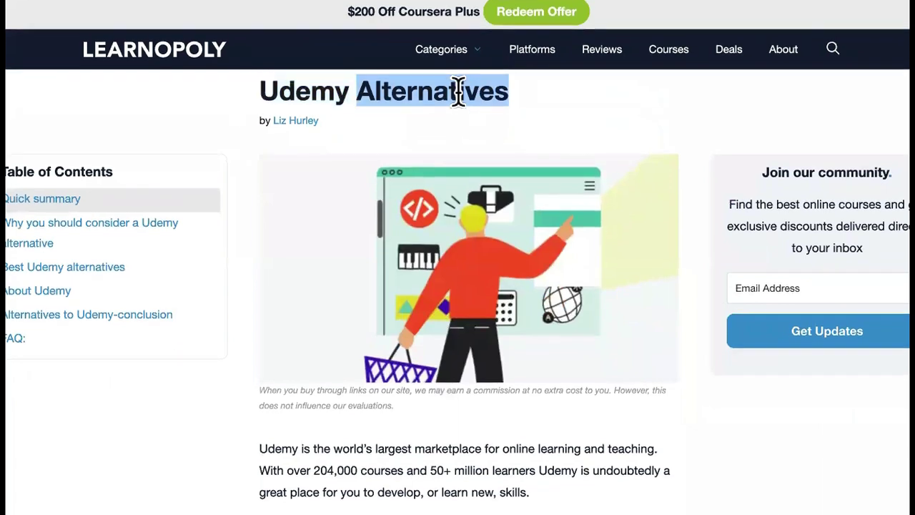
triple_click(458, 91)
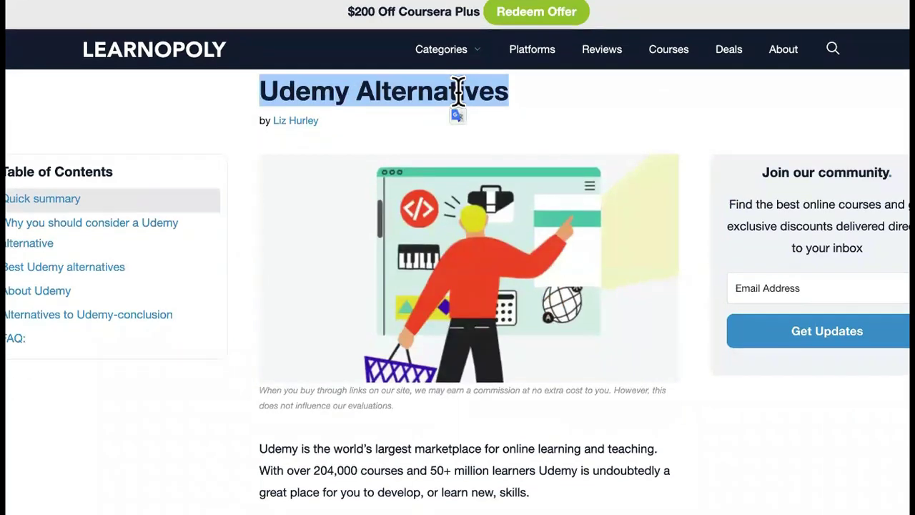
scroll(458, 91, "down", 1)
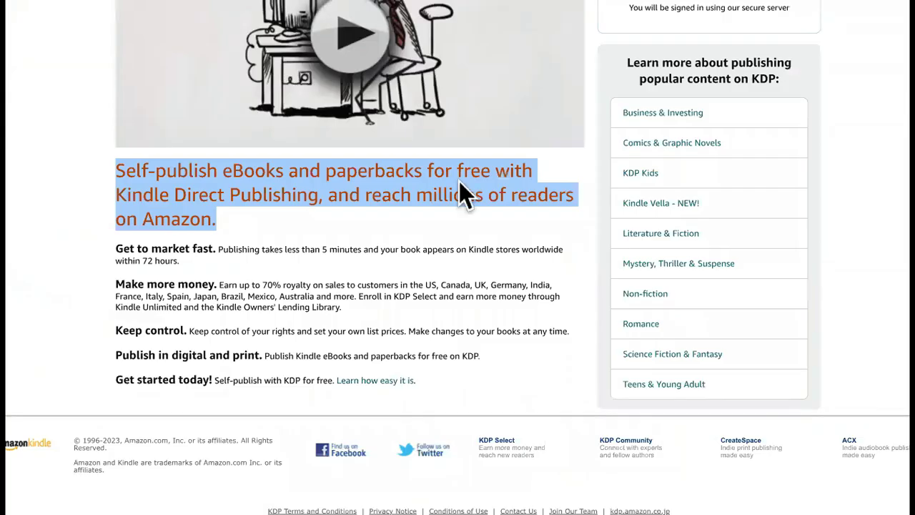
- Highlight the orange KDP self-publishing headline and the 'Get to market fast' paragraph
scroll(459, 181, "up", 3)
scroll(459, 182, "down", 1)
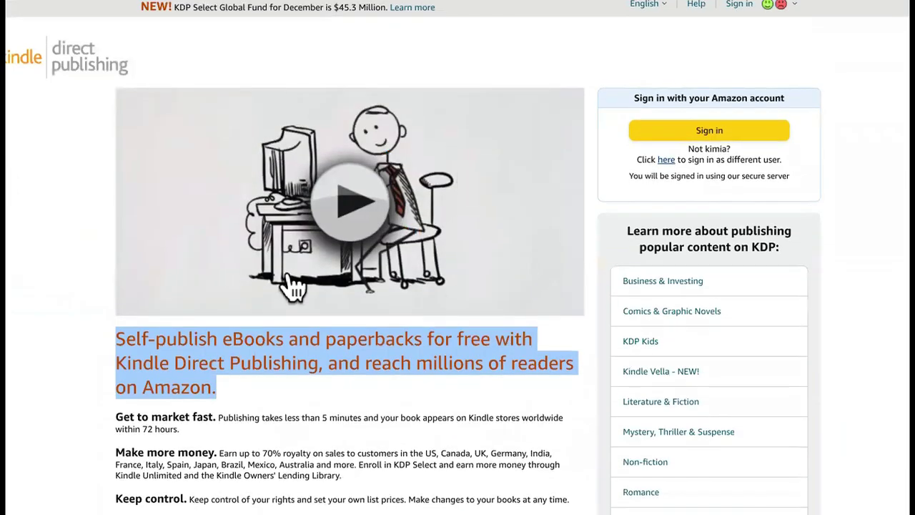
left_click(259, 361)
triple_click(260, 361)
scroll(261, 359, "down", 1)
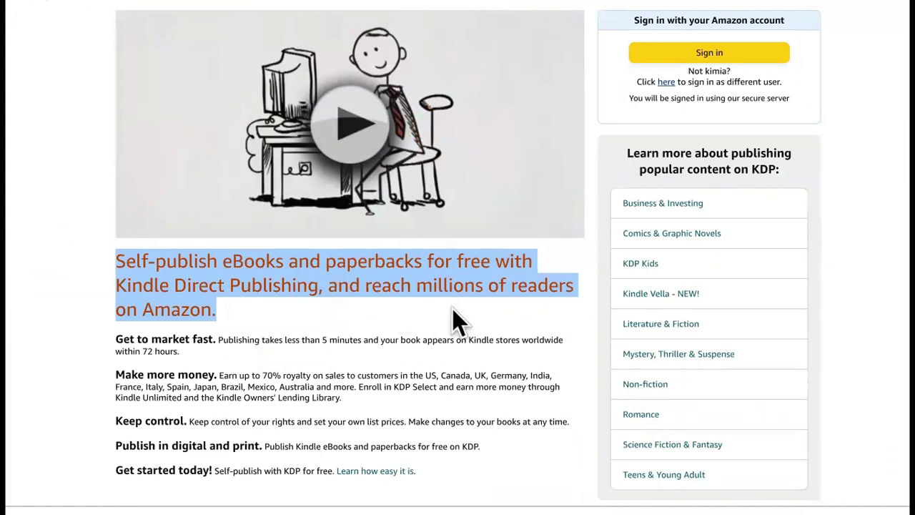
triple_click(362, 331)
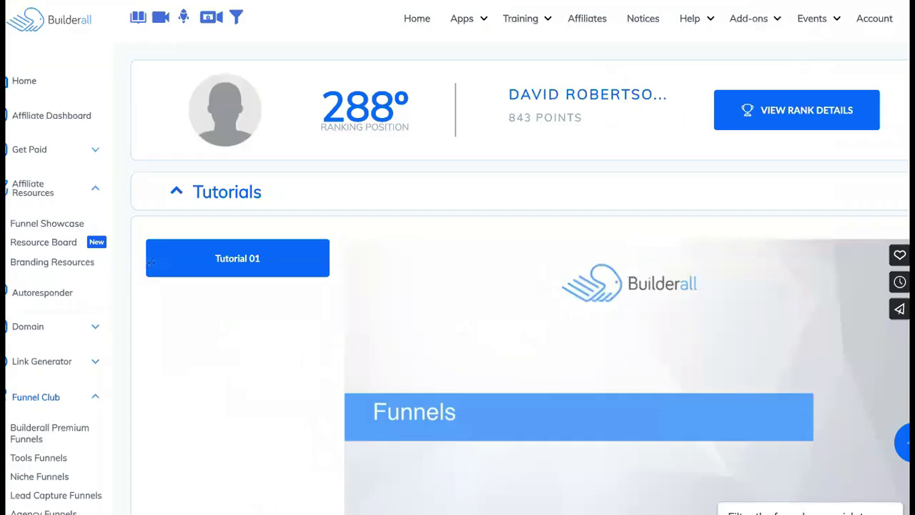
scroll(564, 147, "down", 8)
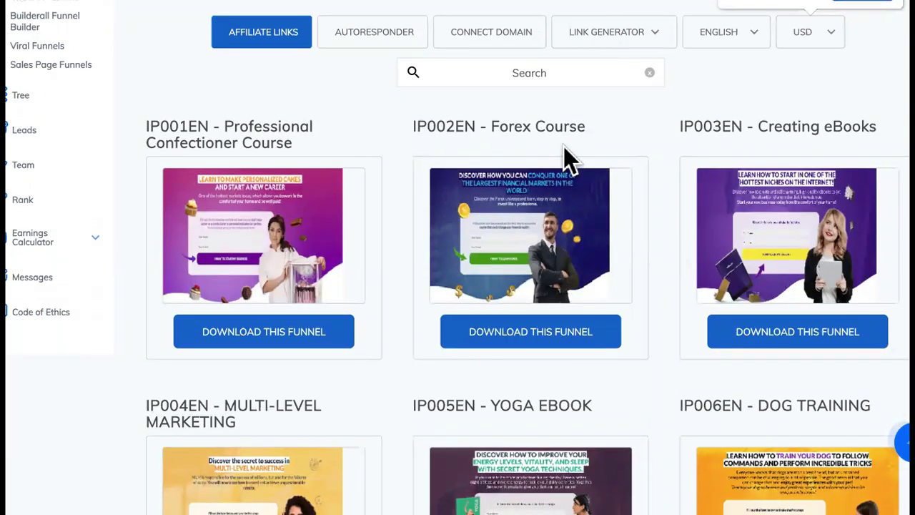
- Browse the Funnel Club list and highlight the Professional Confectioner Course funnel title
scroll(564, 147, "down", 1)
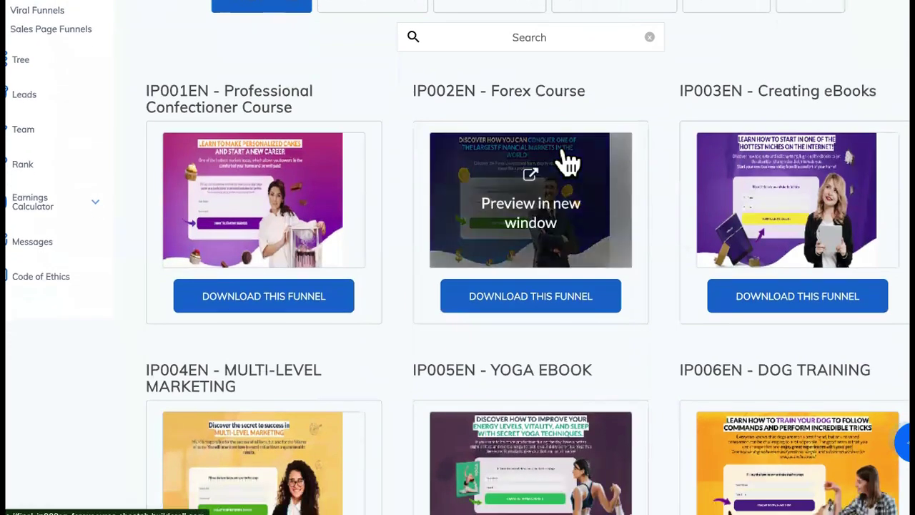
scroll(565, 150, "down", 1)
scroll(564, 161, "up", 3)
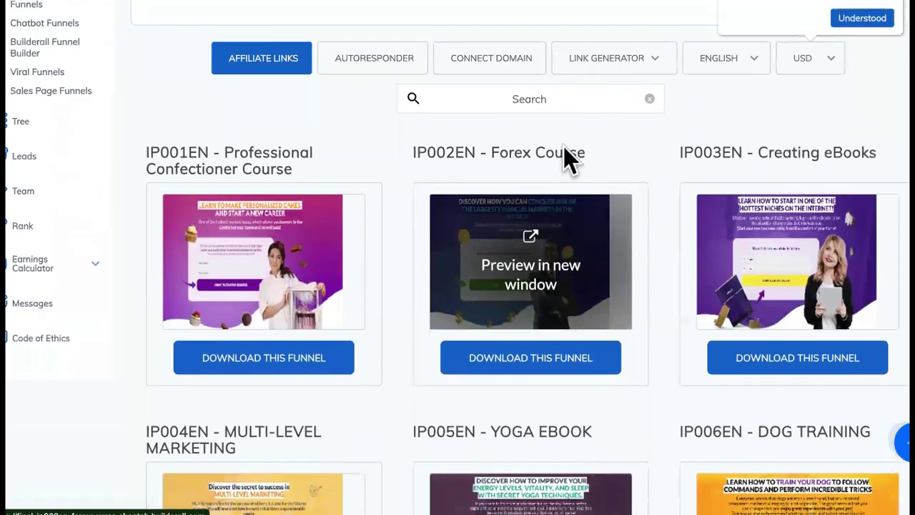
scroll(564, 160, "down", 3)
scroll(565, 161, "up", 1)
scroll(565, 154, "up", 5)
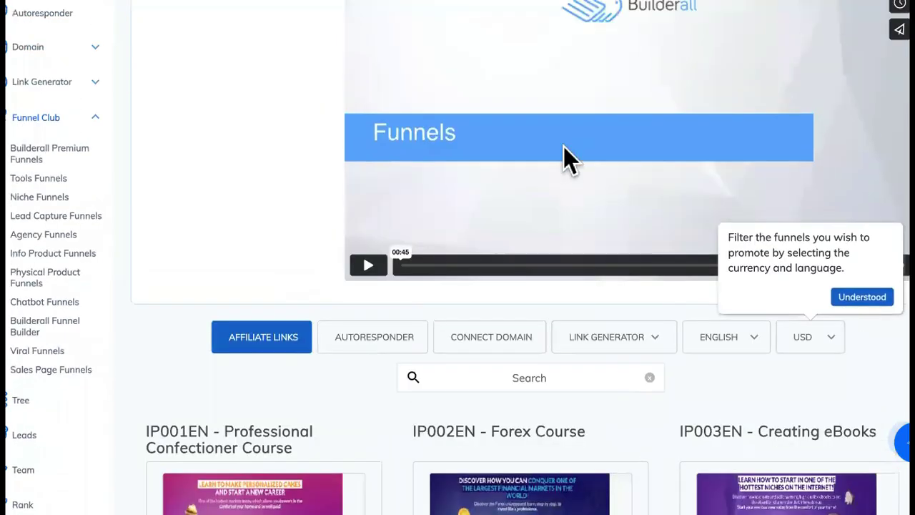
scroll(565, 153, "down", 4)
left_click_drag(295, 179, 129, 163)
- Highlight the 'IP003EN - Creating eBooks' and 'IP005EN - YOGA EBOOK' funnel titles
scroll(438, 316, "down", 3)
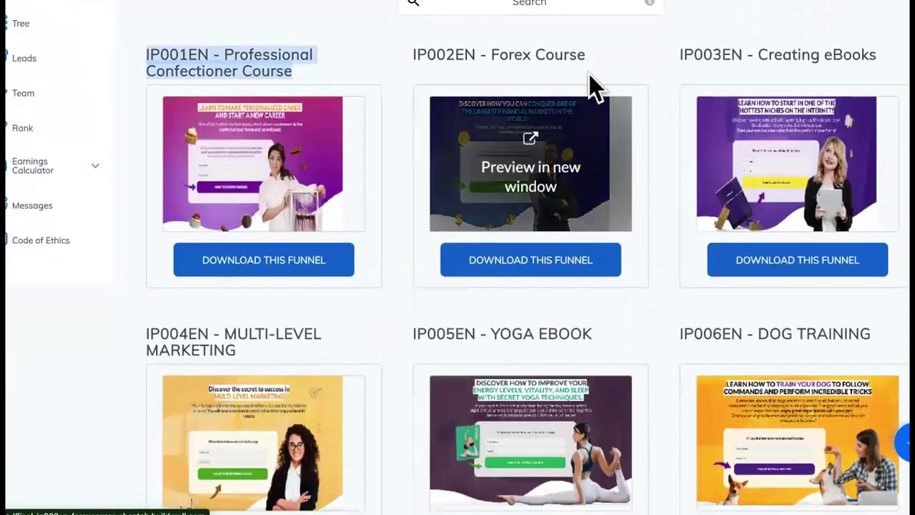
left_click_drag(590, 67, 379, 59)
scroll(391, 71, "down", 1)
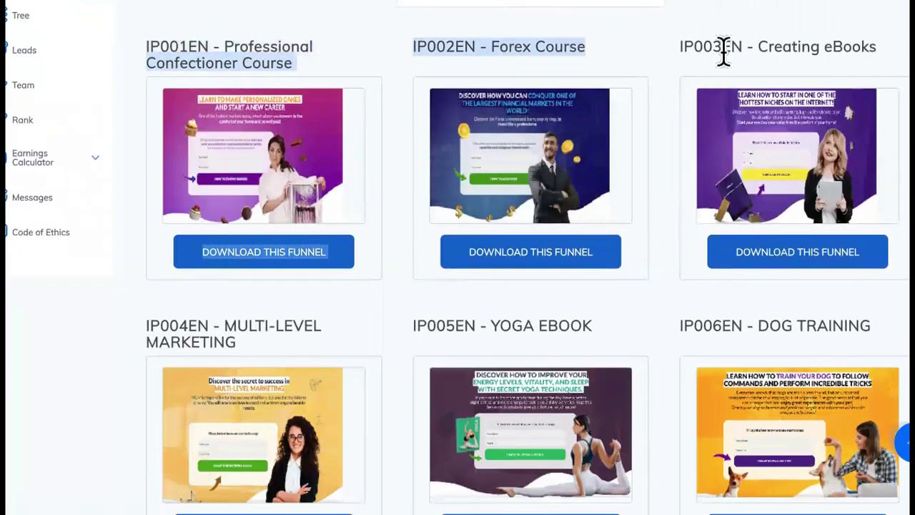
double_click(848, 43)
left_click(848, 43)
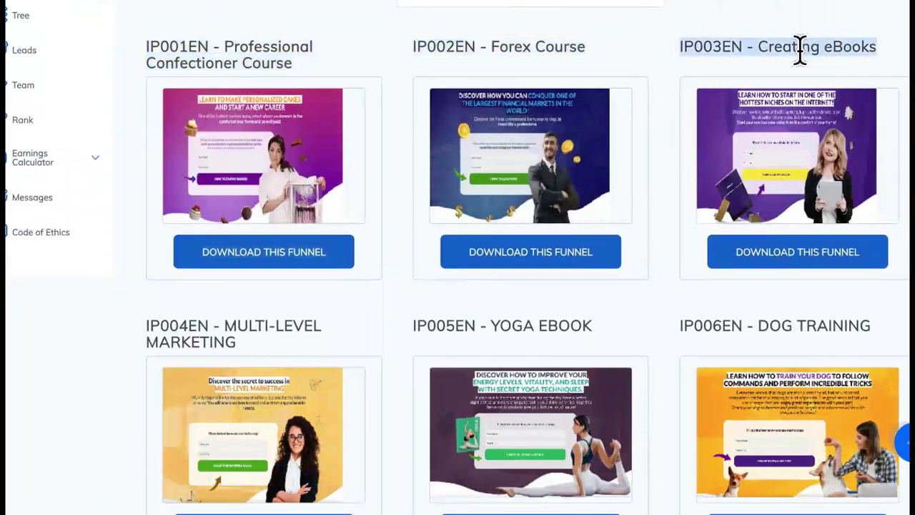
double_click(554, 326)
left_click(554, 327)
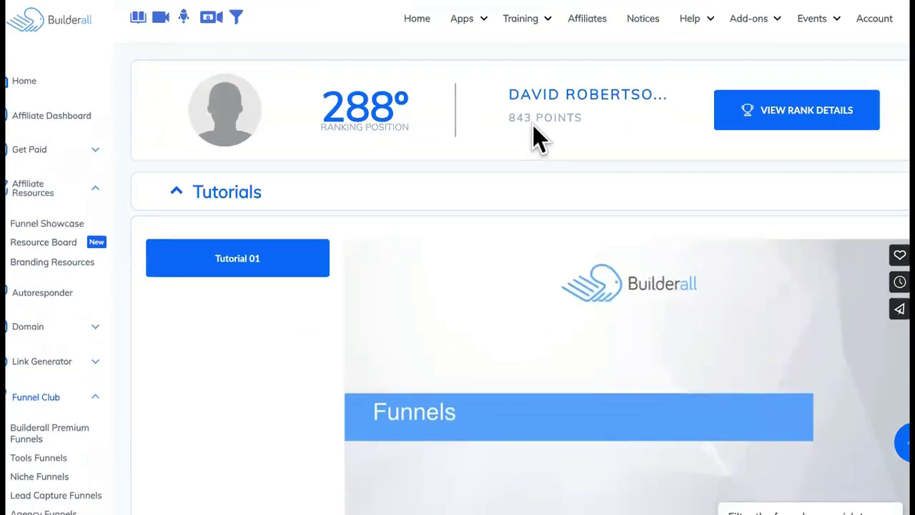
mouse_move(487, 26)
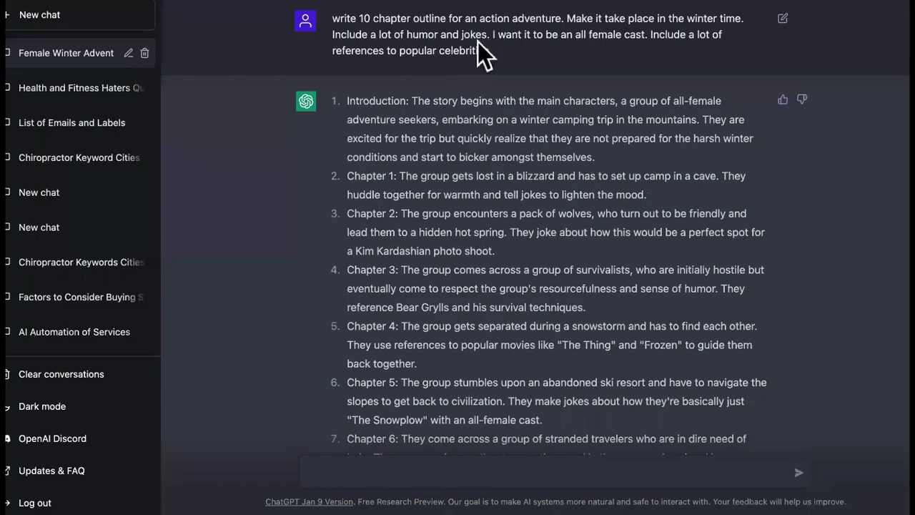
left_click_drag(490, 54, 357, 33)
triple_click(357, 32)
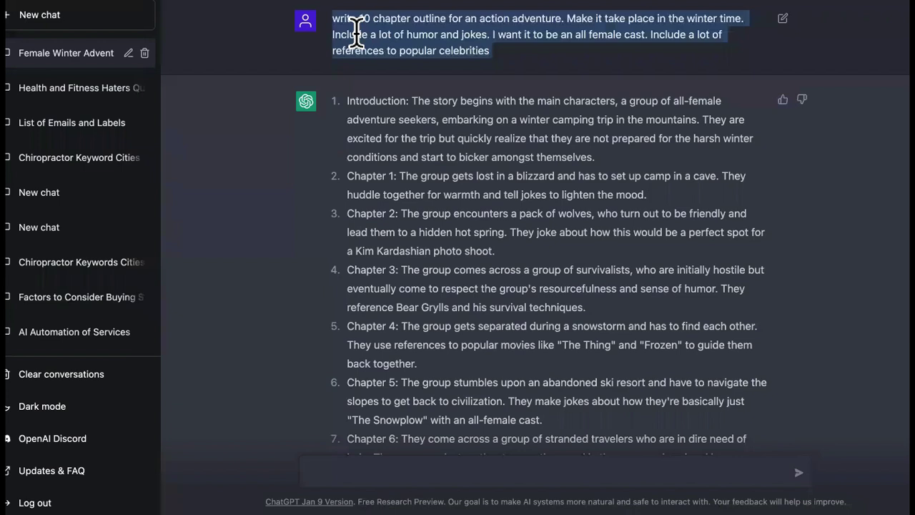
scroll(490, 110, "down", 7)
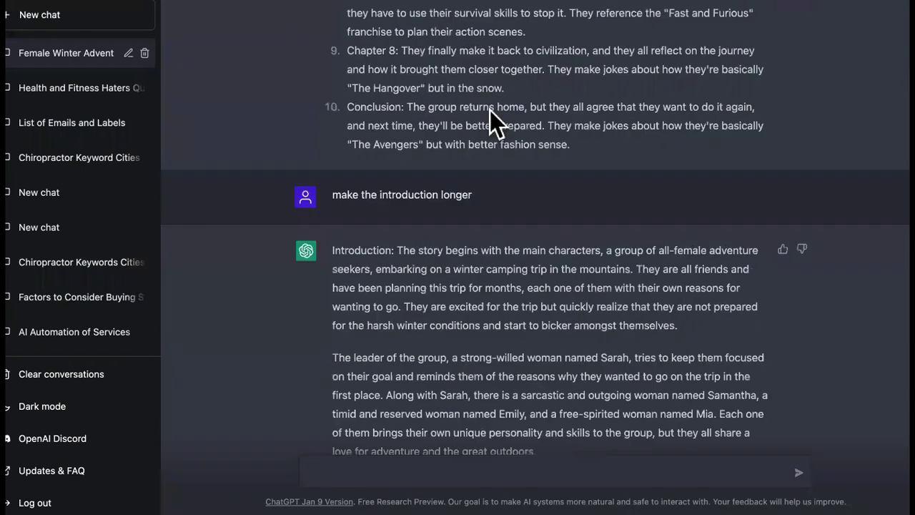
scroll(490, 110, "up", 4)
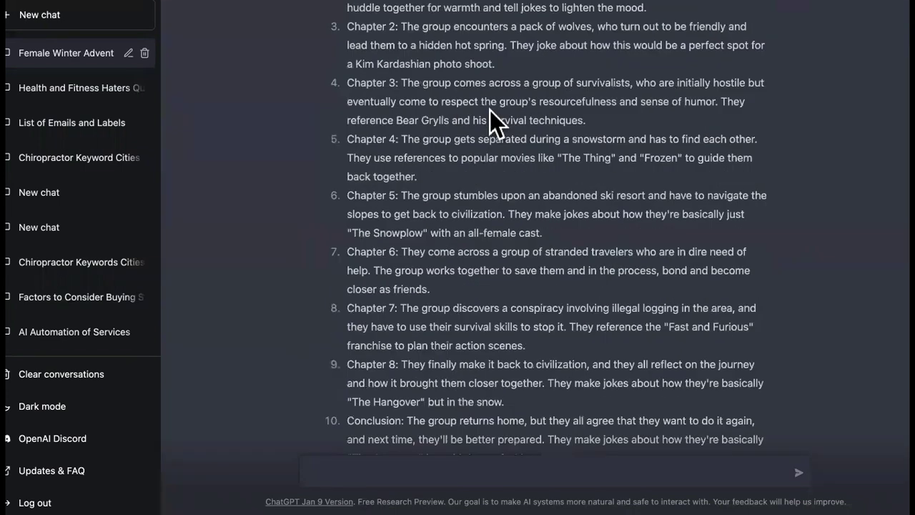
scroll(489, 110, "up", 2)
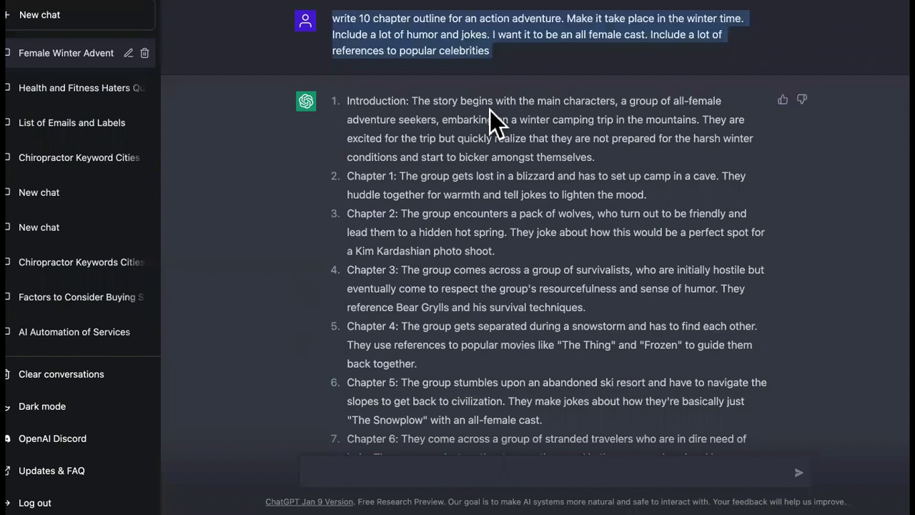
scroll(582, 122, "down", 4)
scroll(581, 121, "down", 1)
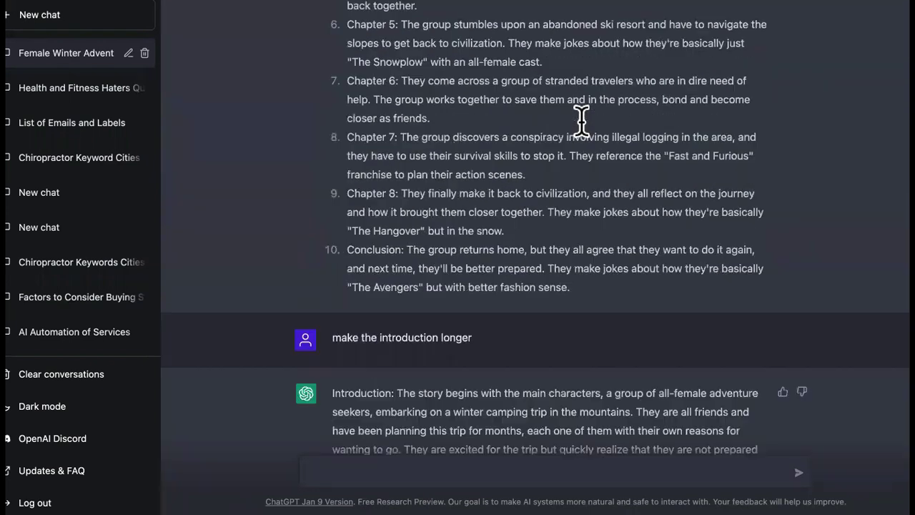
scroll(581, 120, "up", 4)
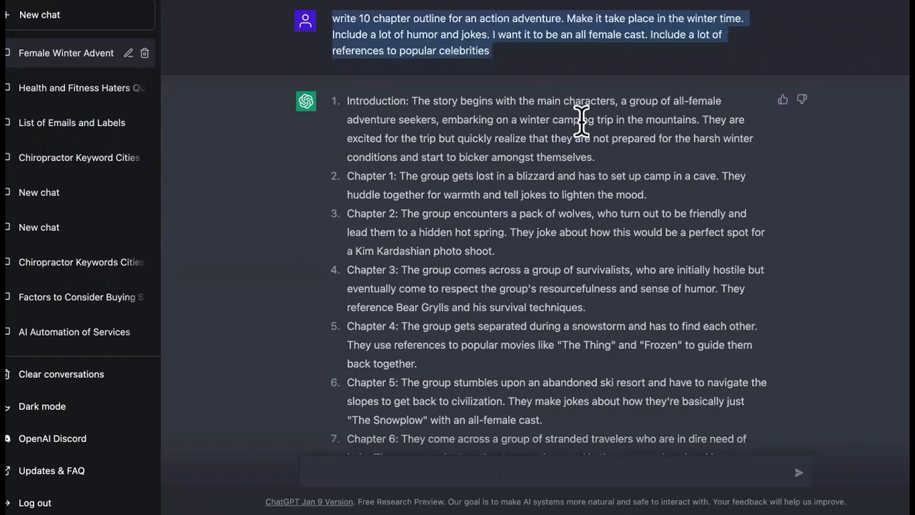
triple_click(374, 41)
left_click(330, 28)
left_click_drag(330, 27, 462, 16)
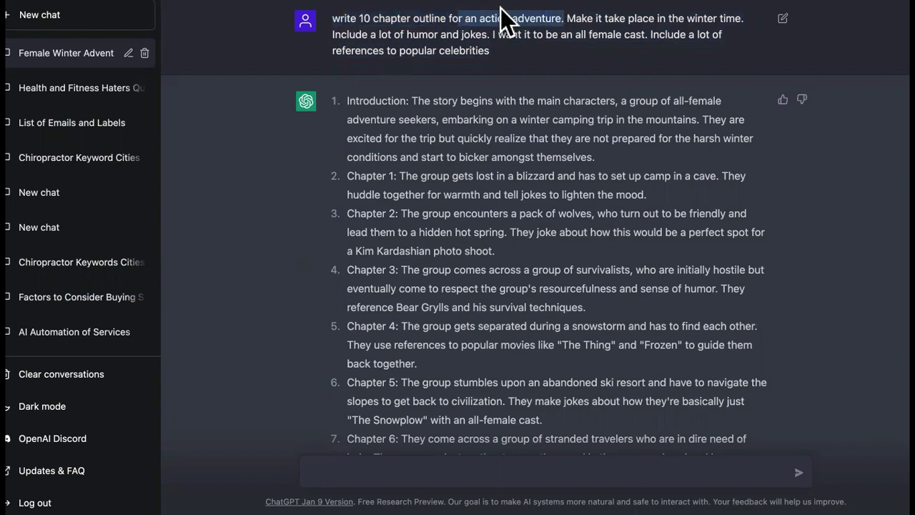
left_click(565, 16)
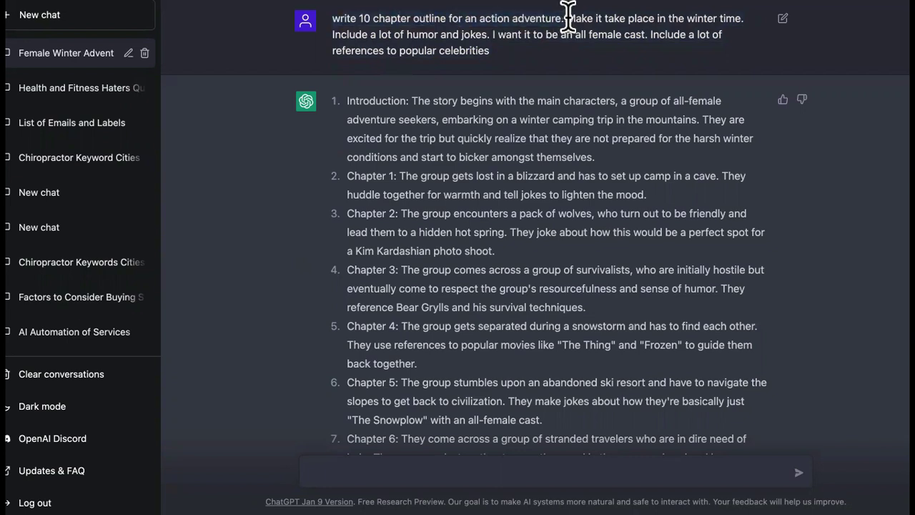
left_click_drag(567, 16, 745, 20)
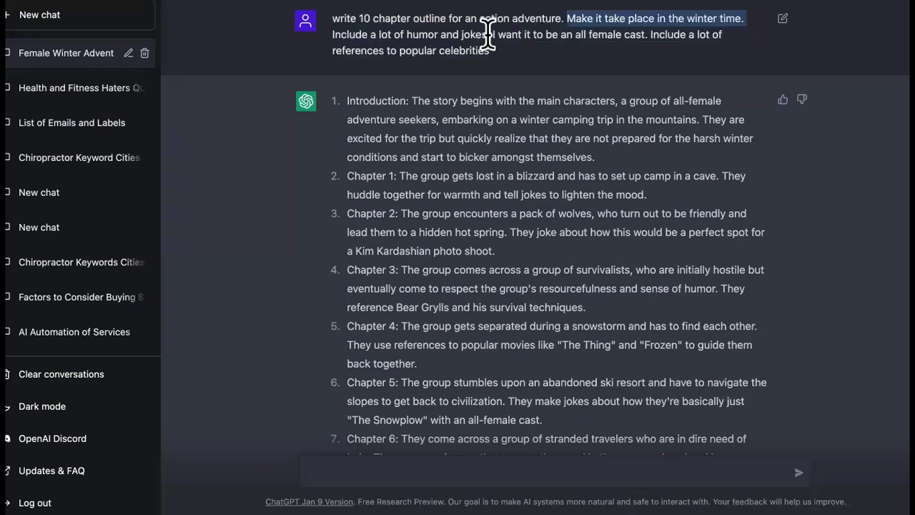
left_click_drag(564, 16, 477, 14)
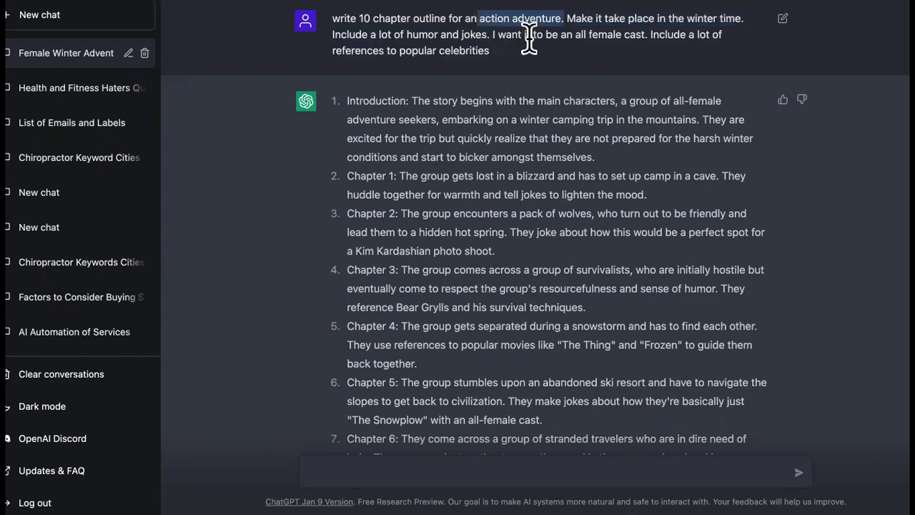
left_click_drag(575, 17, 747, 18)
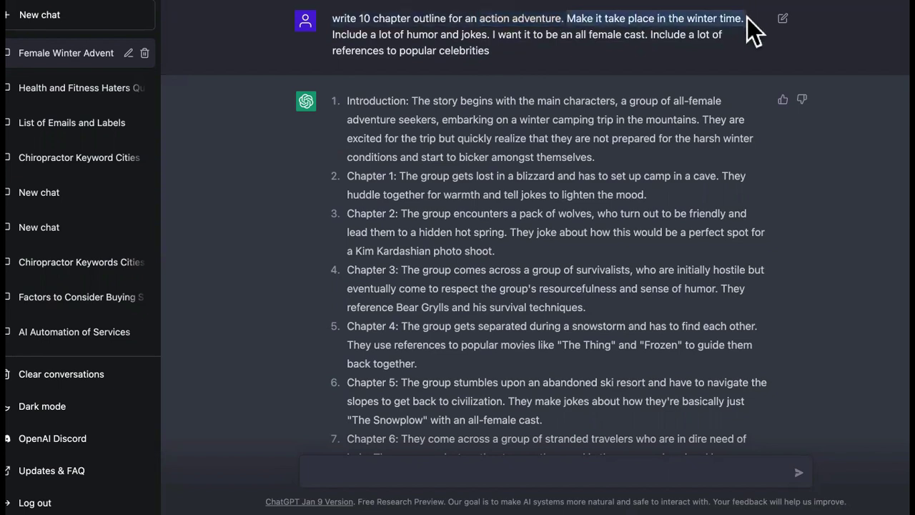
left_click_drag(492, 33, 335, 35)
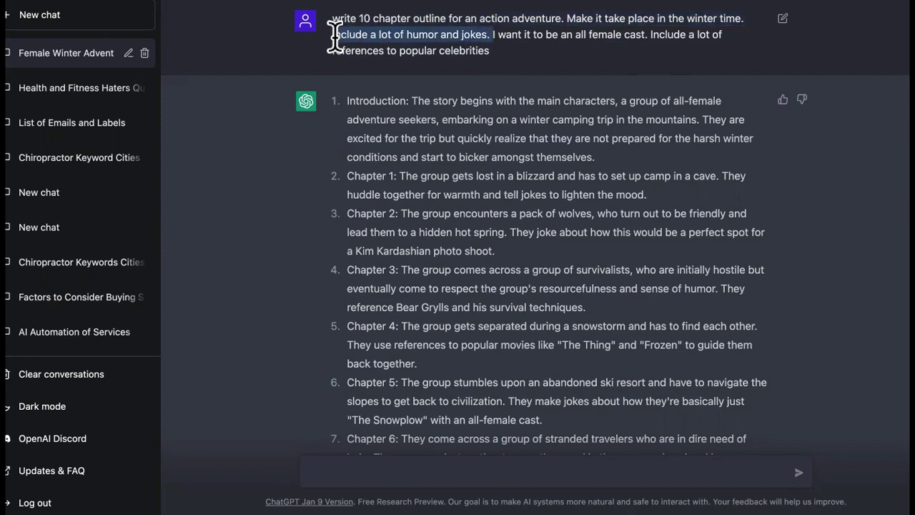
left_click(490, 34)
left_click_drag(491, 34, 684, 46)
left_click(647, 39)
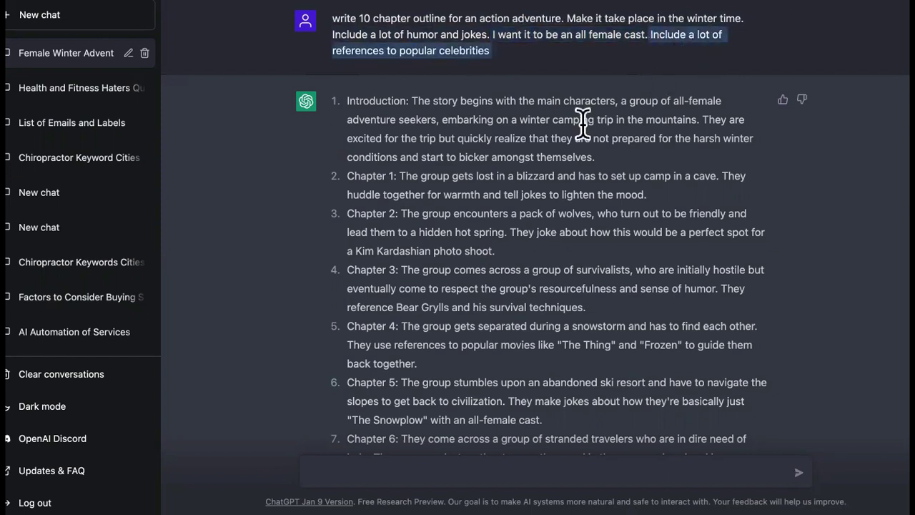
scroll(582, 118, "down", 5)
scroll(575, 127, "up", 1)
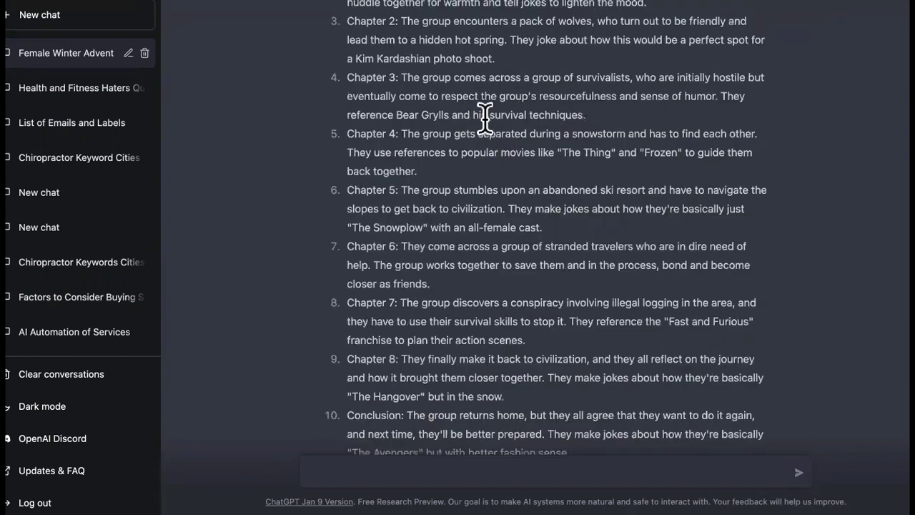
scroll(593, 139, "up", 4)
left_click_drag(606, 156, 310, 104)
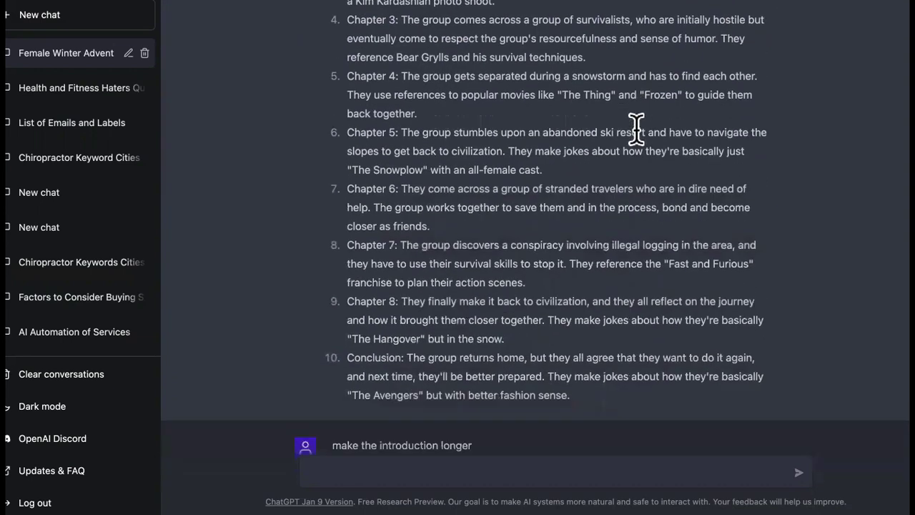
scroll(640, 136, "down", 5)
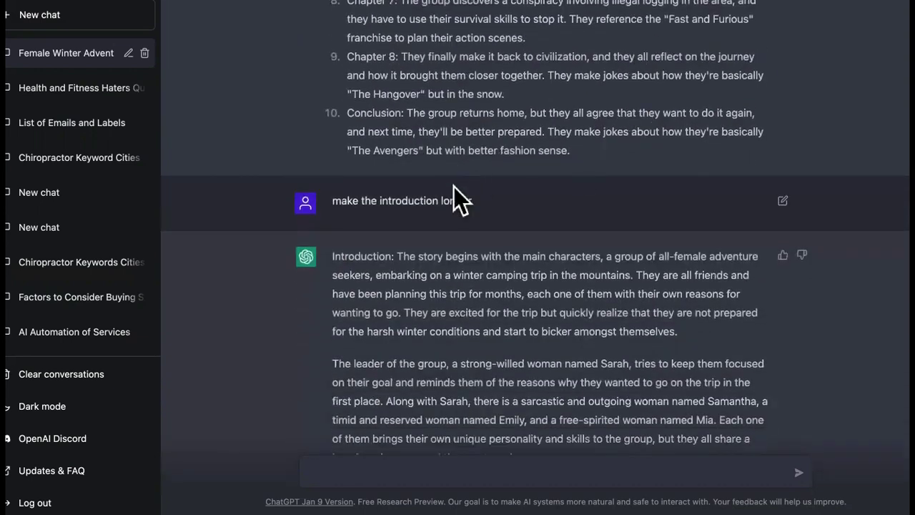
scroll(453, 211, "down", 5)
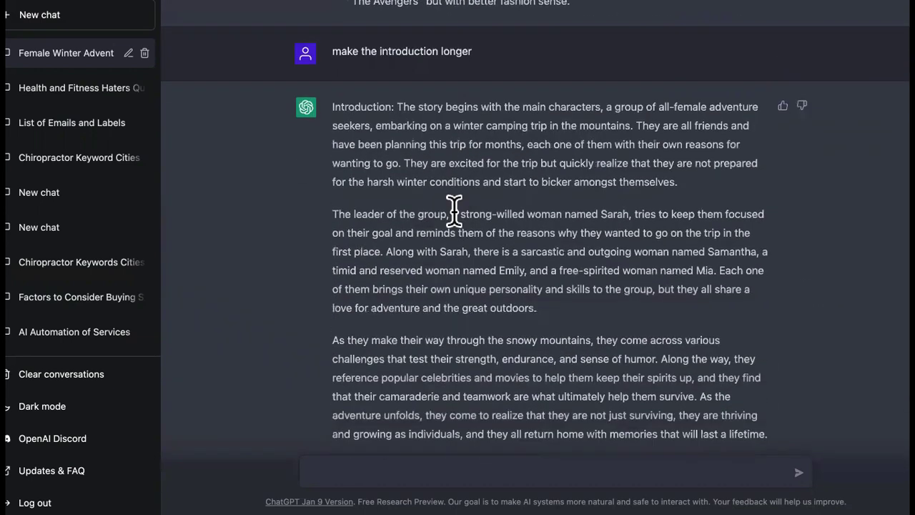
scroll(454, 210, "up", 3)
scroll(453, 210, "down", 3)
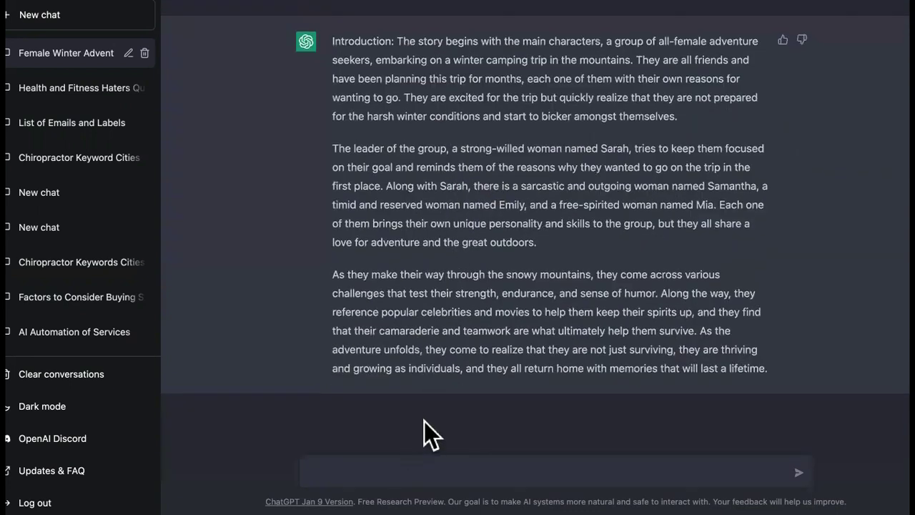
- Send 'continue with the introduction' to ChatGPT, then reload the page after the error
left_click(494, 463)
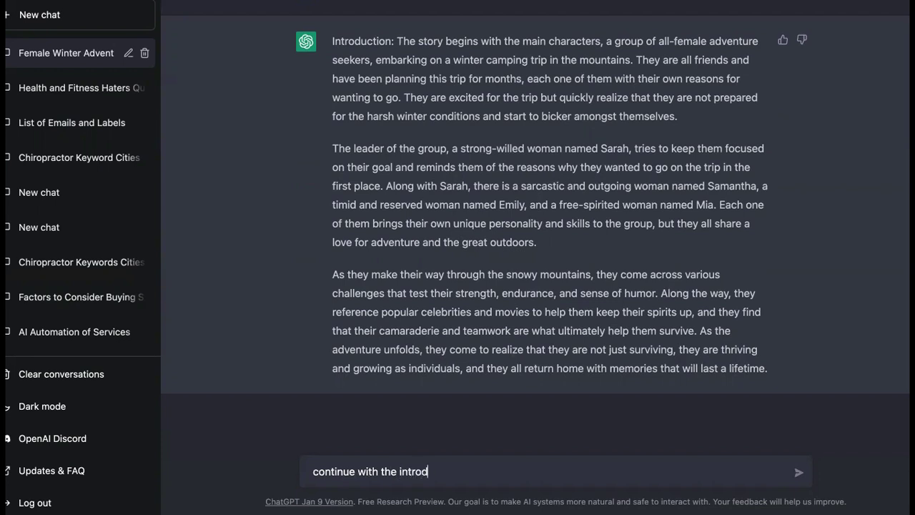
key("Return")
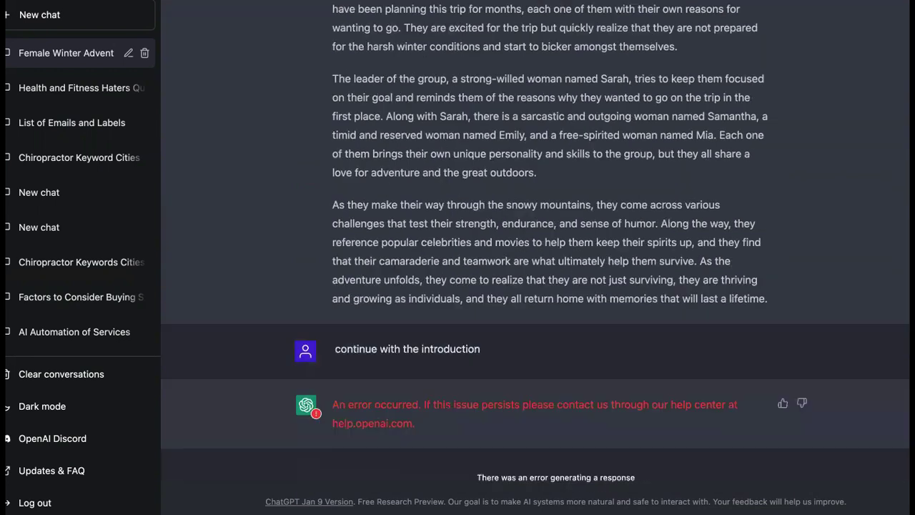
scroll(516, 260, "up", 10)
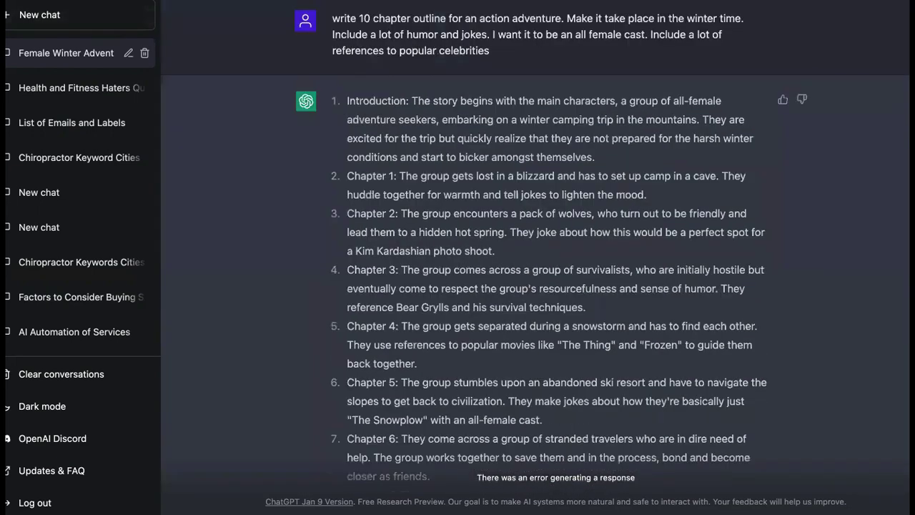
key("super+r")
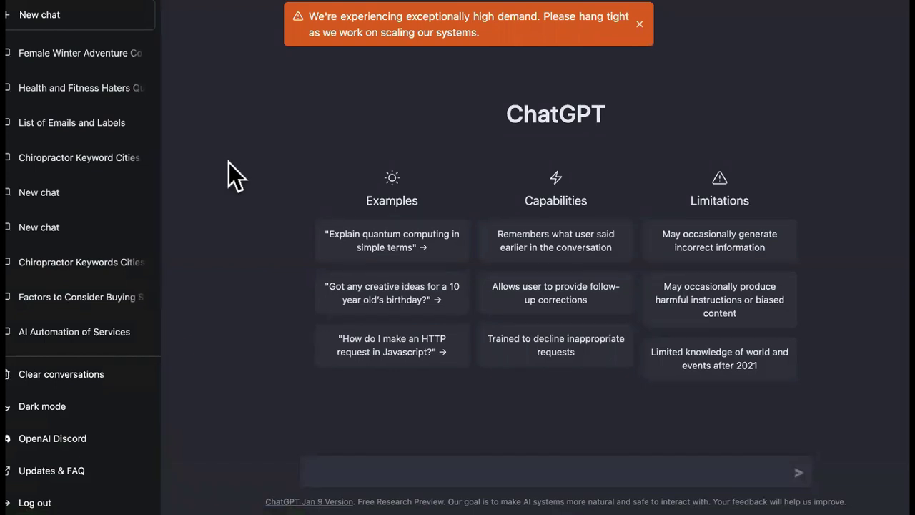
- Reopen the Female Winter Adventure chat and send 'continue introduction' for the continued introduction
left_click(93, 61)
scroll(465, 213, "down", 15)
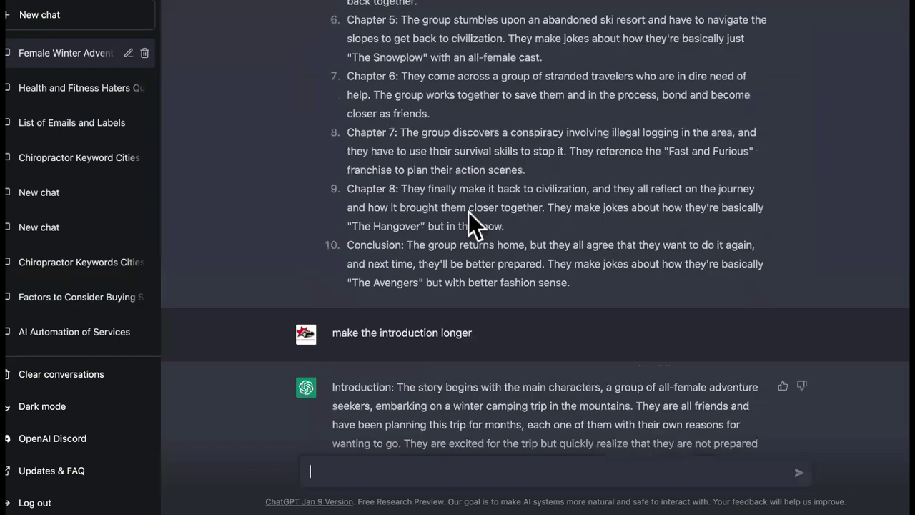
type("continue introduction")
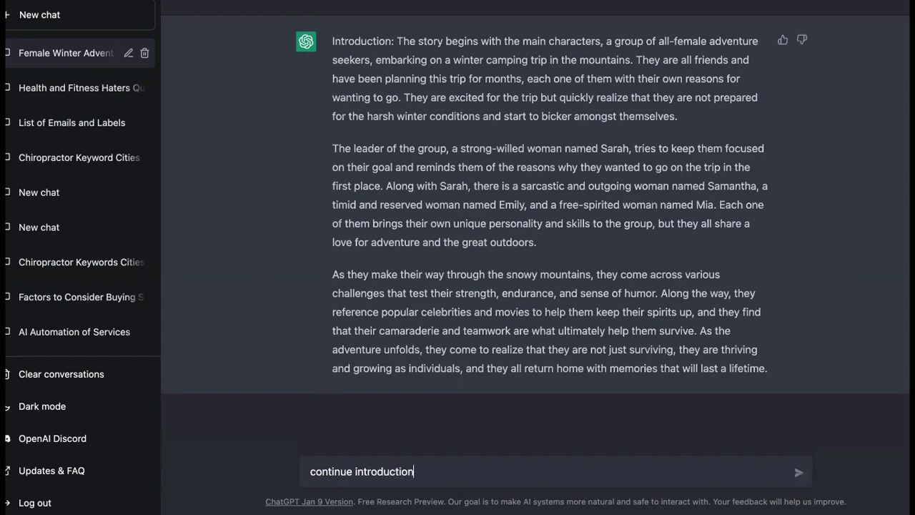
key("Return")
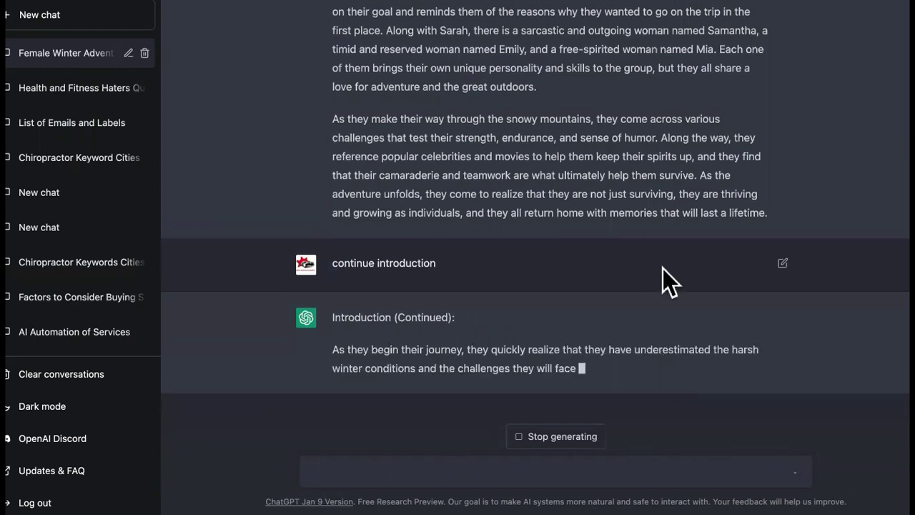
scroll(663, 268, "up", 10)
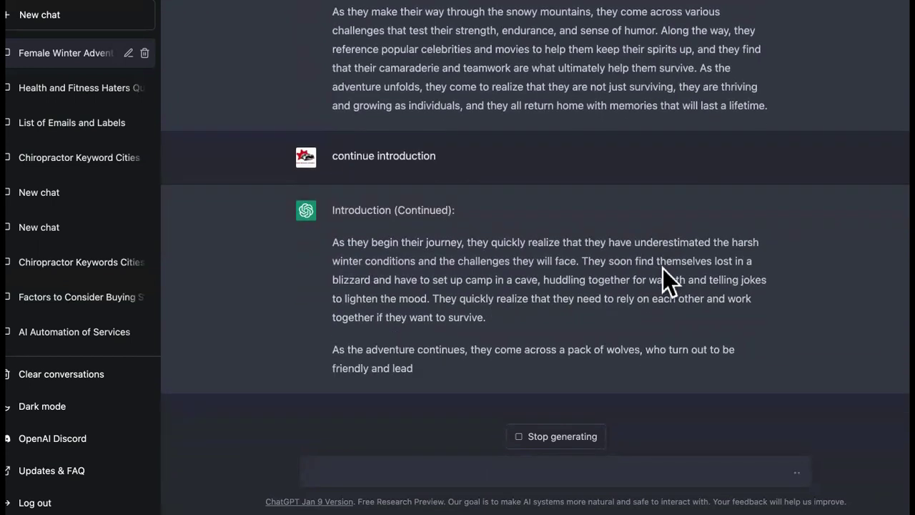
scroll(662, 278, "up", 15)
scroll(372, 25, "up", 2)
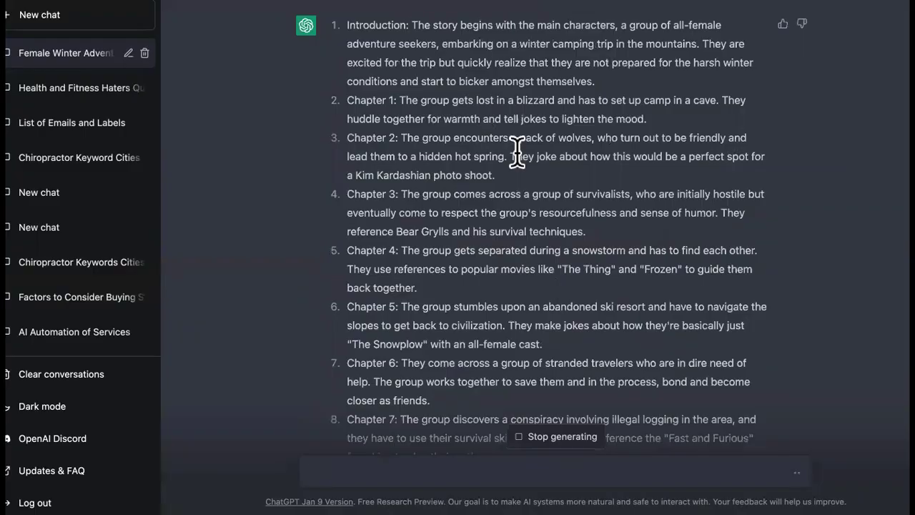
scroll(518, 152, "down", 1)
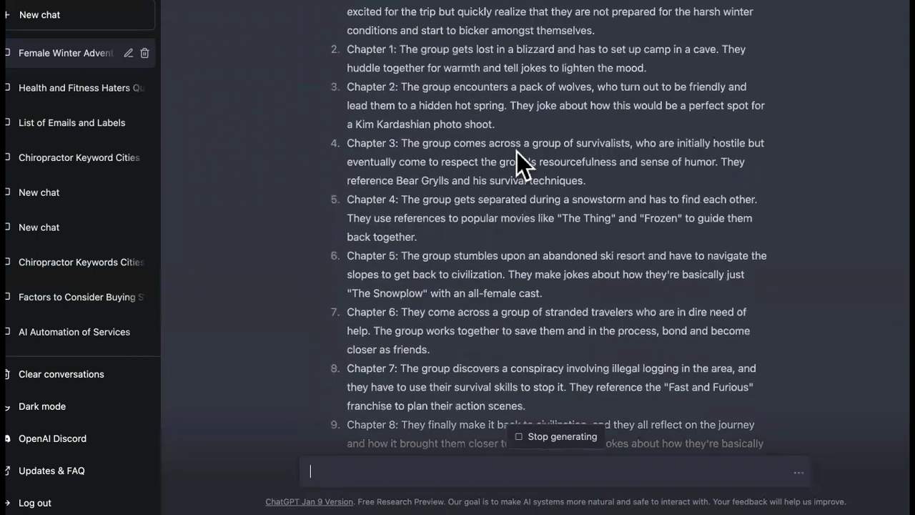
scroll(517, 152, "up", 3)
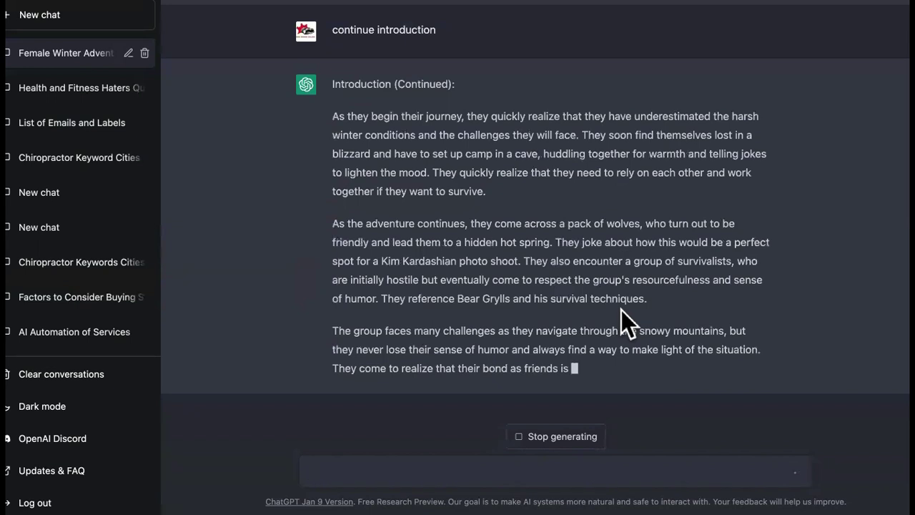
scroll(620, 312, "up", 20)
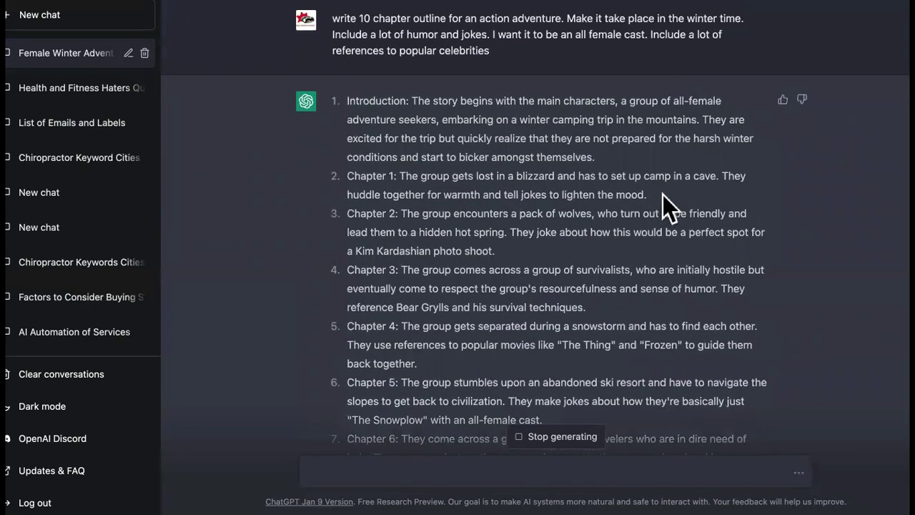
left_click_drag(648, 194, 347, 179)
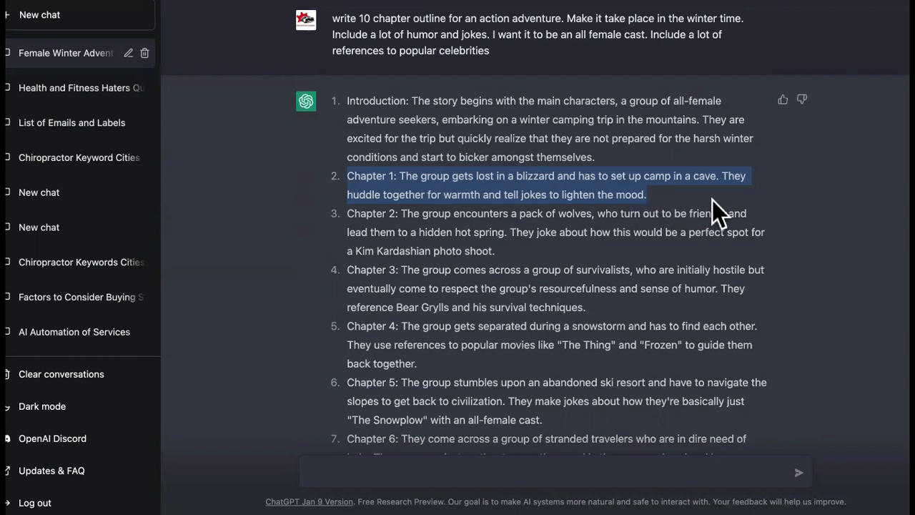
scroll(712, 201, "down", 15)
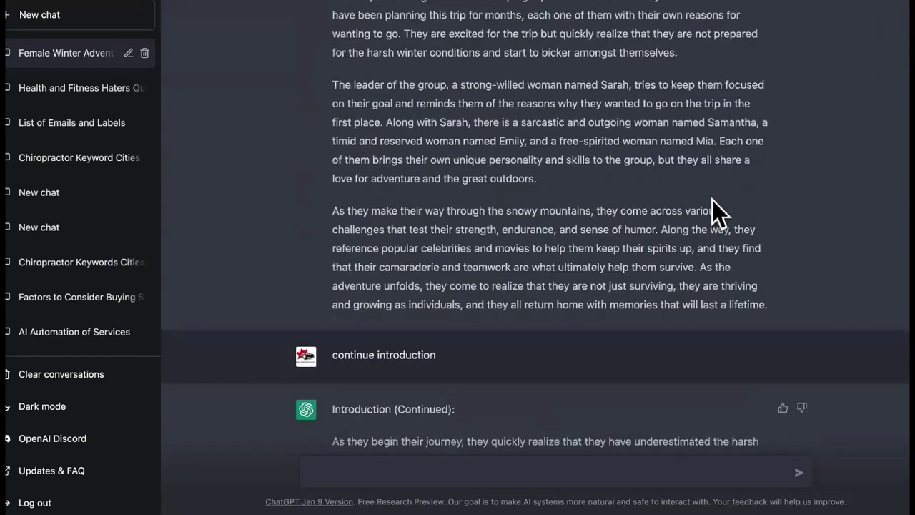
scroll(713, 202, "down", 3)
scroll(485, 459, "down", 3)
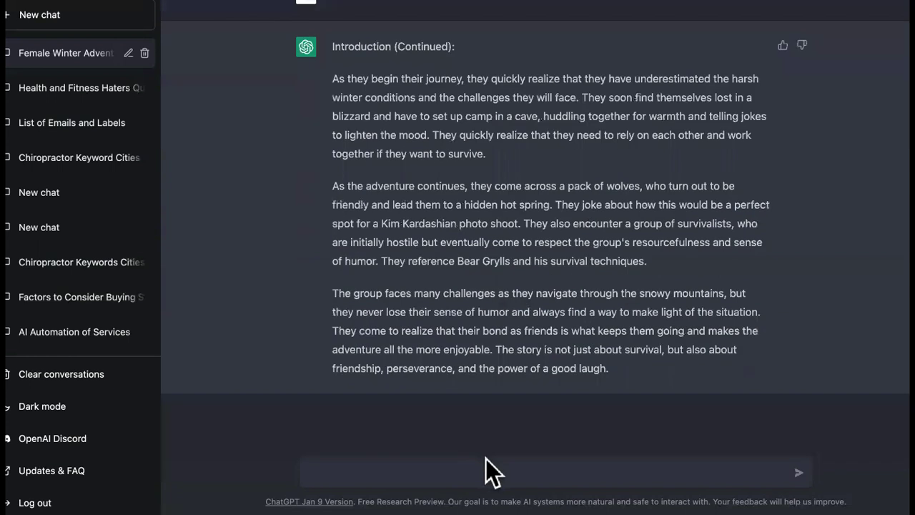
- Send 'being chapter 1 now' so ChatGPT writes Chapter 1: Lost in a Blizzard
type("being chapter 1 now")
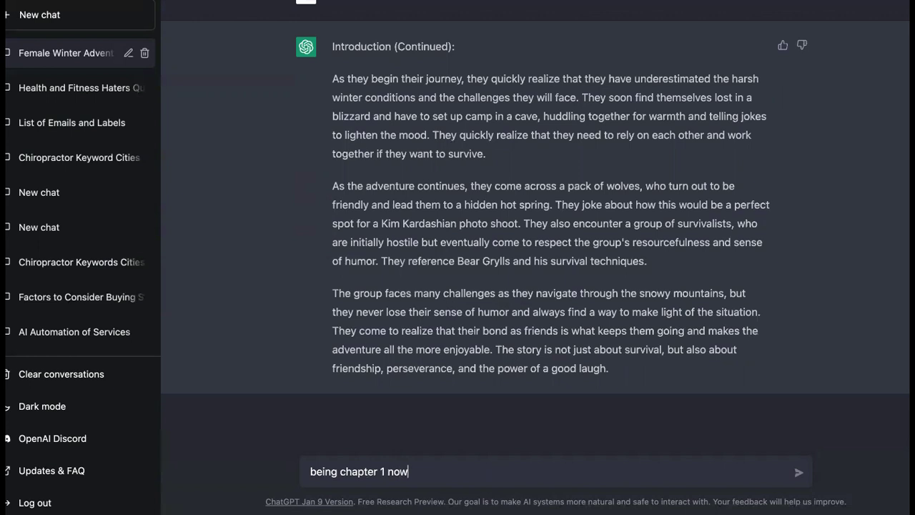
key("Return")
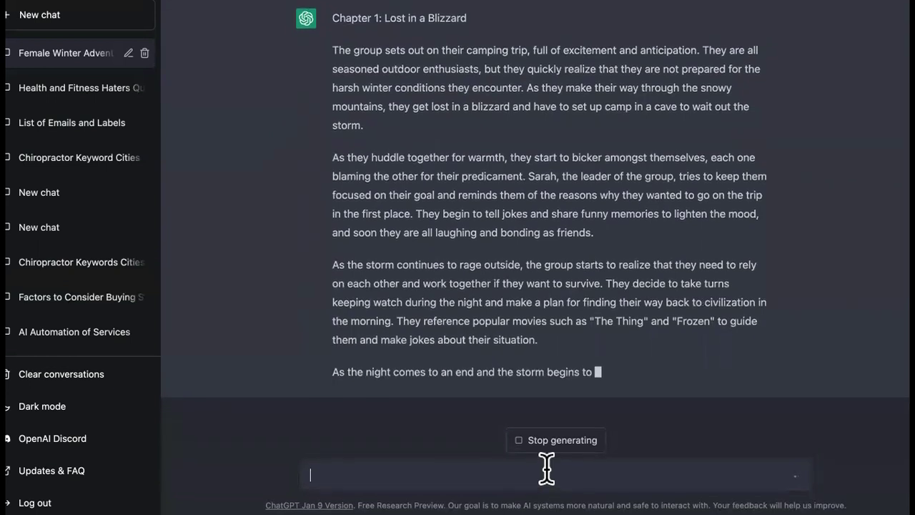
- Select the story text from 'Introduction:' through 'laugh.' and copy it
scroll(562, 289, "up", 5)
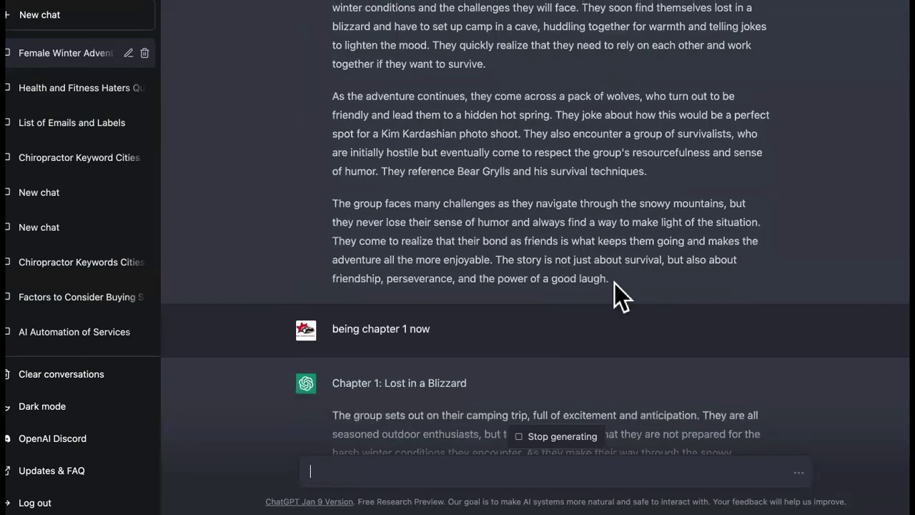
left_click_drag(614, 283, 330, 148)
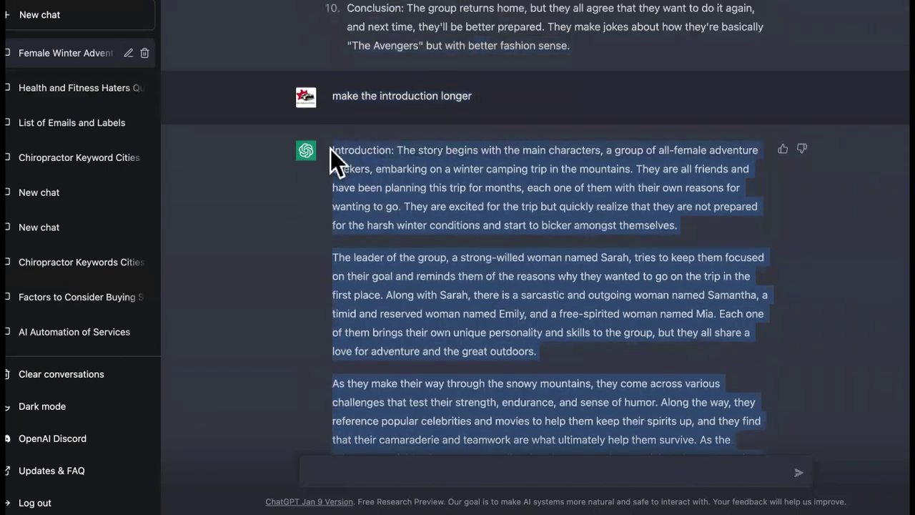
right_click(362, 156)
left_click(402, 187)
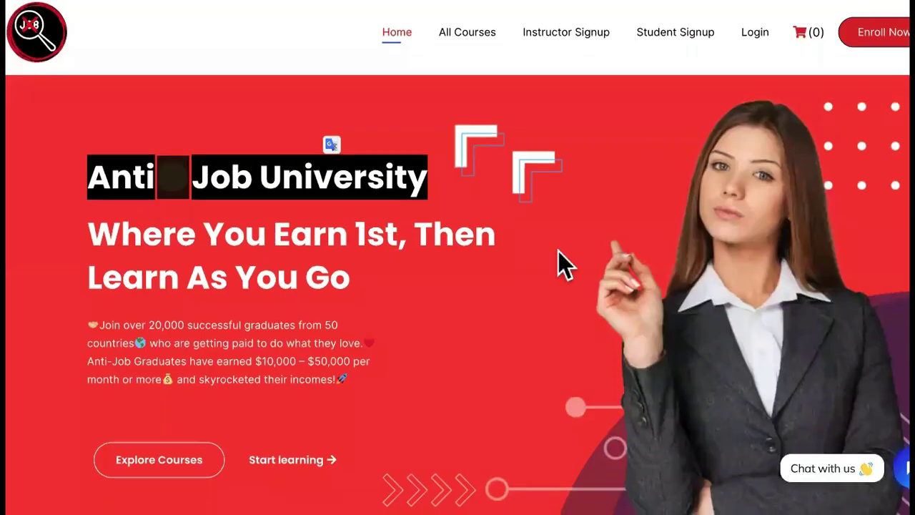
- Scroll through the Pictory dashboard to look over the video creation options
scroll(558, 257, "down", 10)
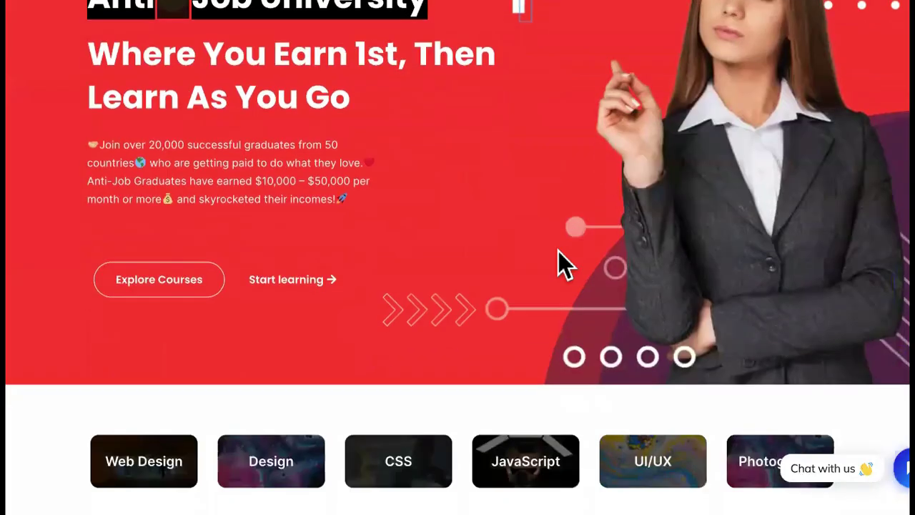
scroll(558, 251, "down", 4)
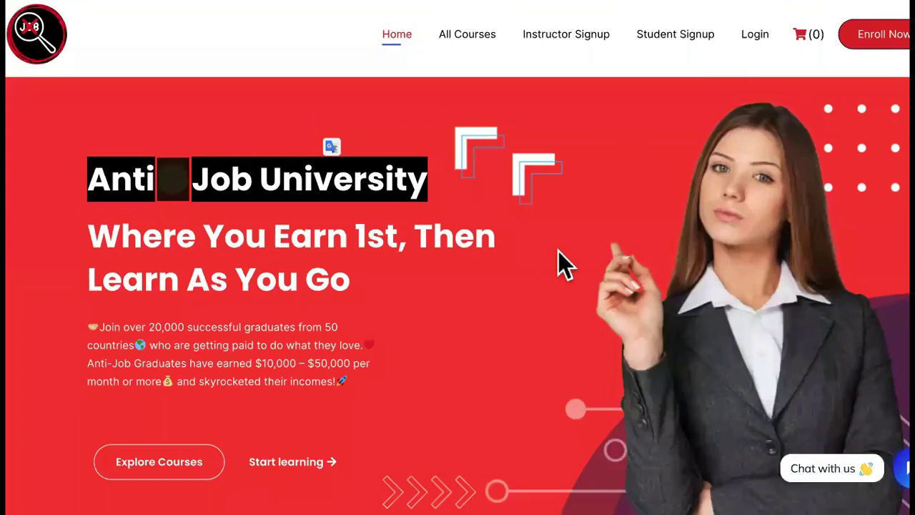
scroll(558, 251, "down", 2)
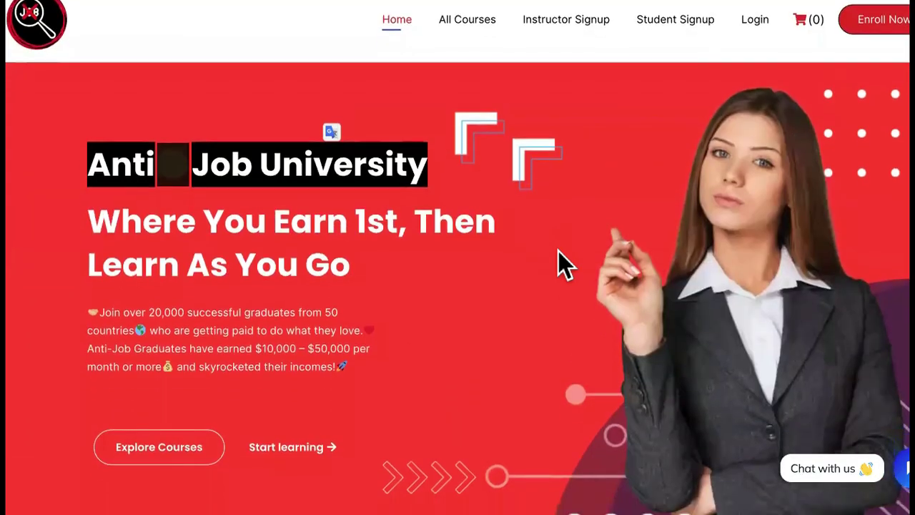
scroll(559, 251, "down", 2)
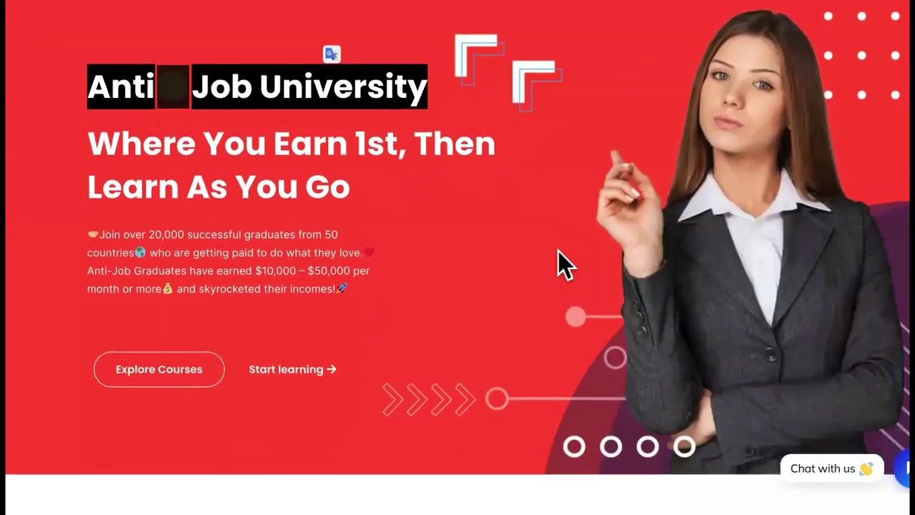
scroll(558, 251, "down", 1)
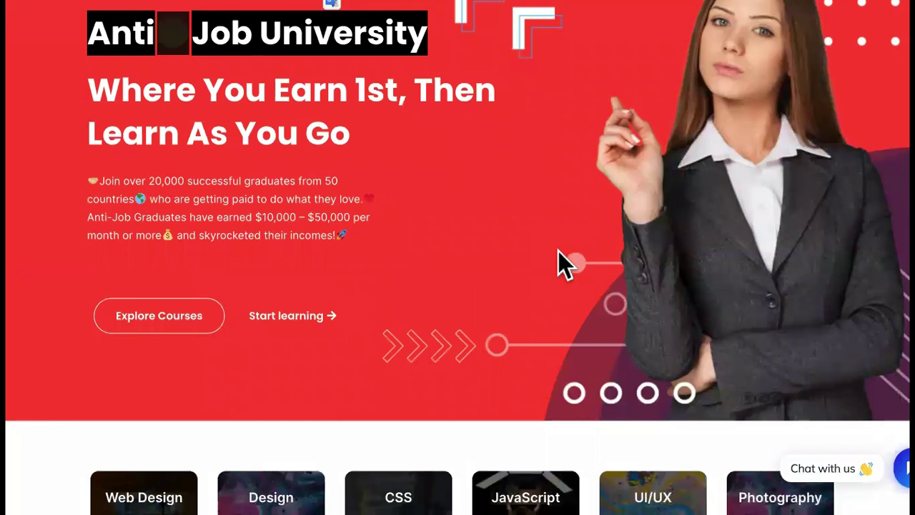
scroll(558, 251, "up", 1)
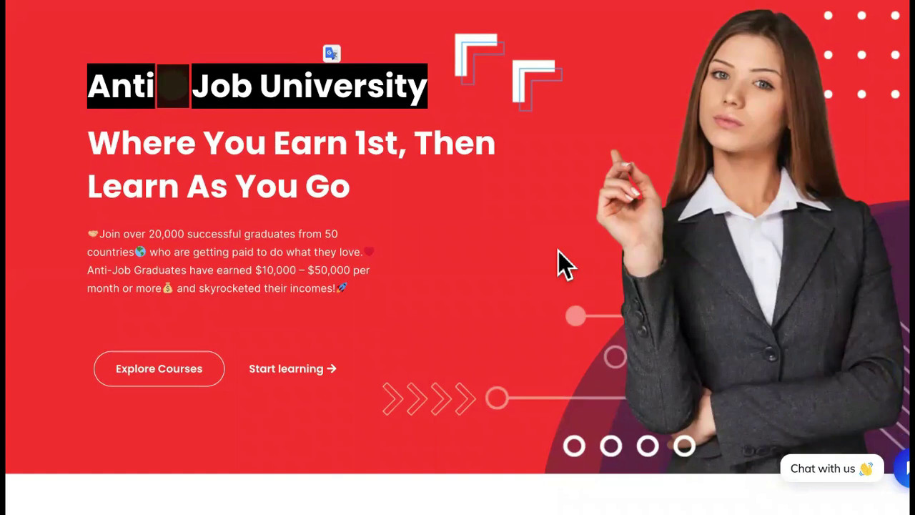
scroll(558, 251, "up", 1)
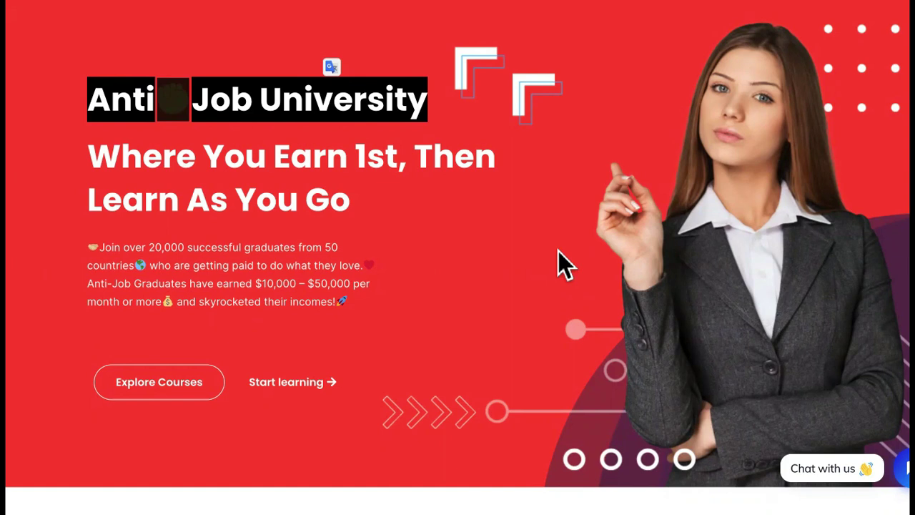
scroll(558, 251, "down", 15)
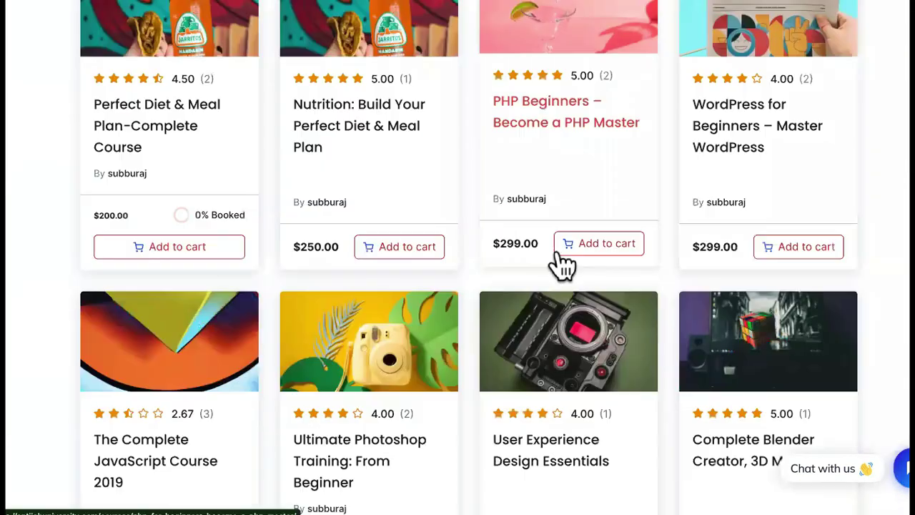
scroll(558, 251, "down", 4)
scroll(559, 253, "up", 5)
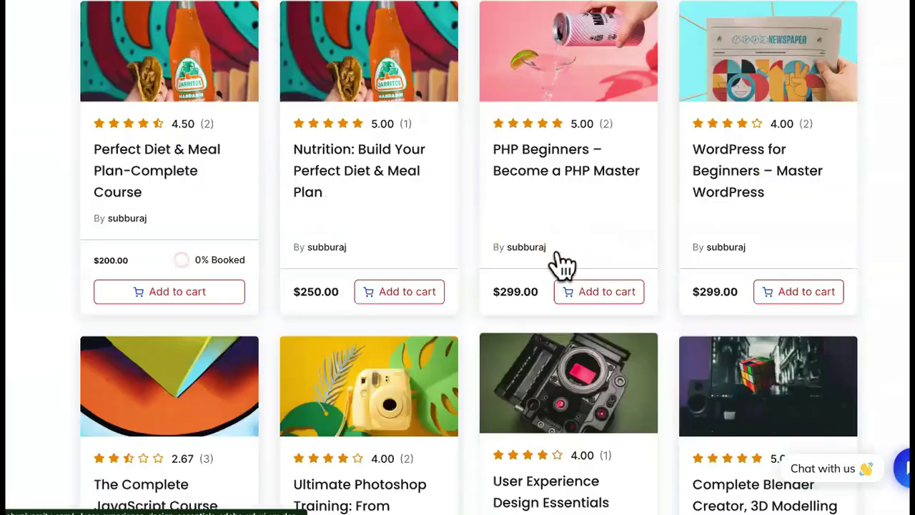
scroll(563, 263, "up", 10)
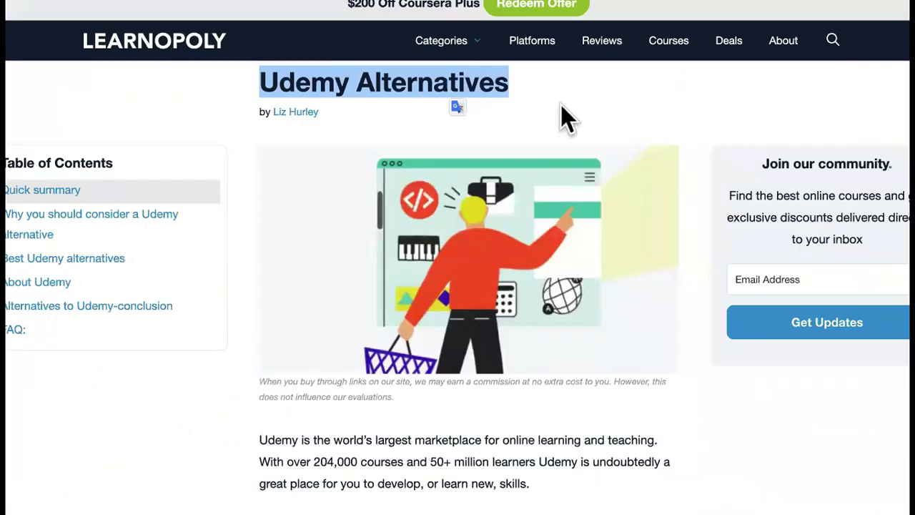
scroll(562, 114, "down", 10)
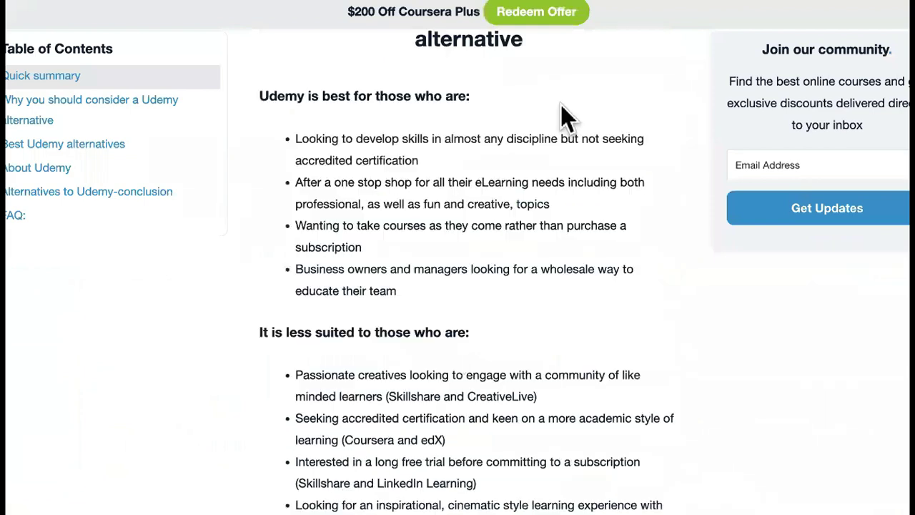
scroll(561, 107, "down", 20)
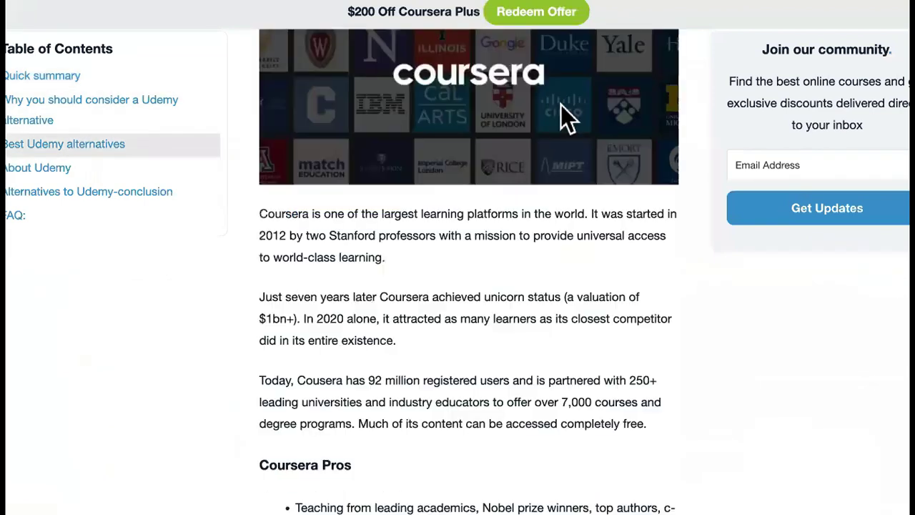
scroll(561, 105, "up", 15)
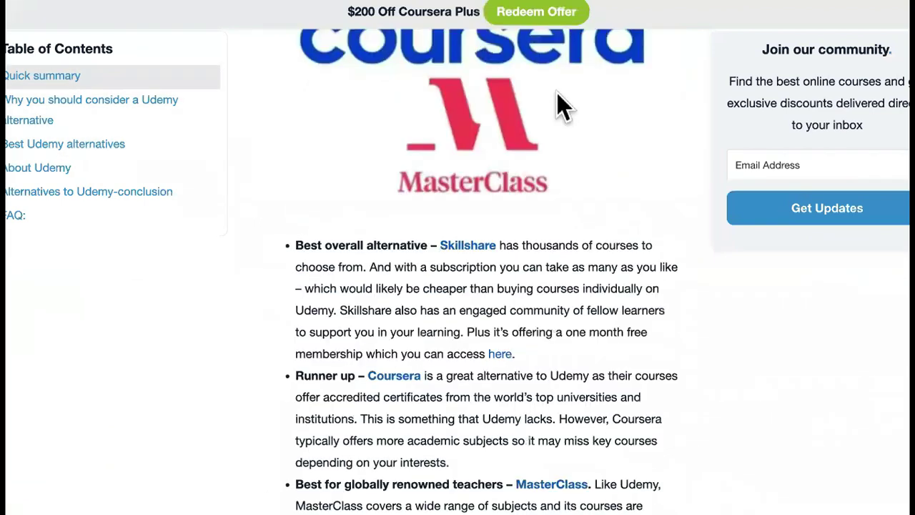
scroll(562, 107, "up", 8)
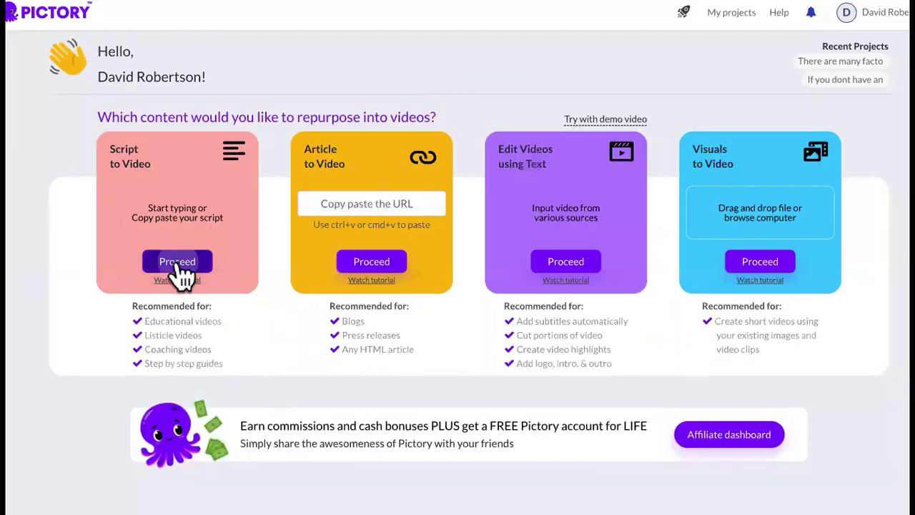
- Start a Script to Video project and paste the copied story in as its script
left_click(180, 262)
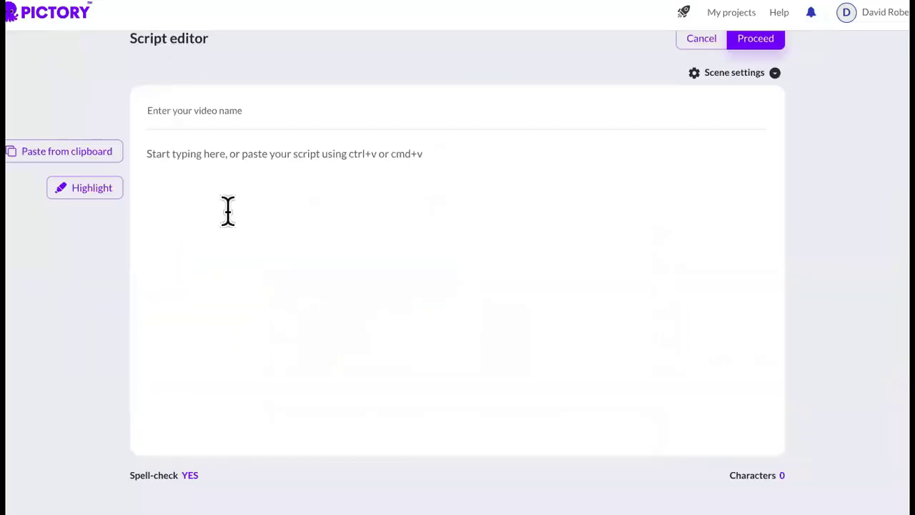
left_click(289, 190)
key("ctrl+v")
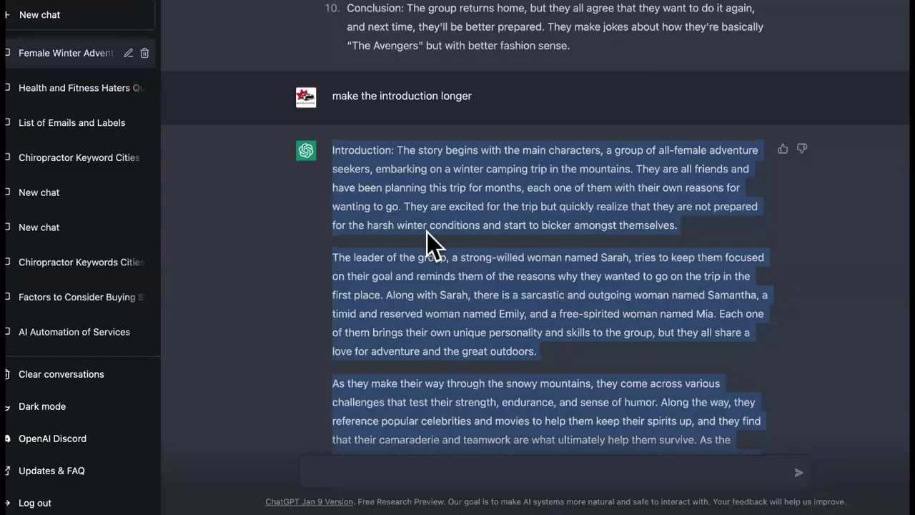
- Send 'continue chapter 1' to ChatGPT to extend the first chapter's draft
scroll(426, 232, "down", 8)
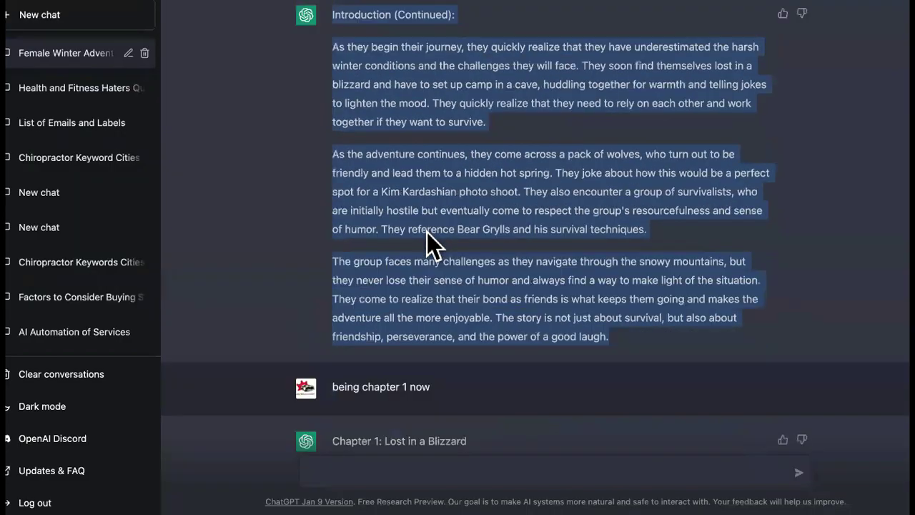
scroll(429, 236, "down", 8)
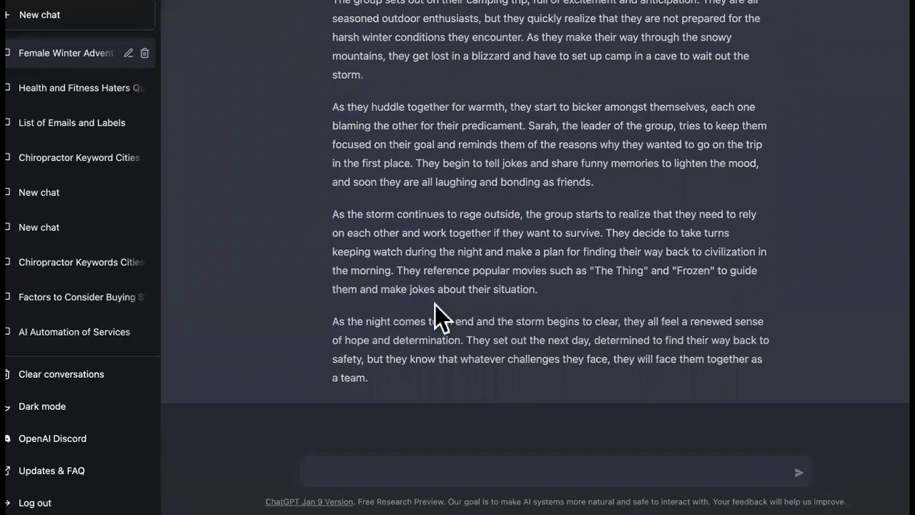
type("con")
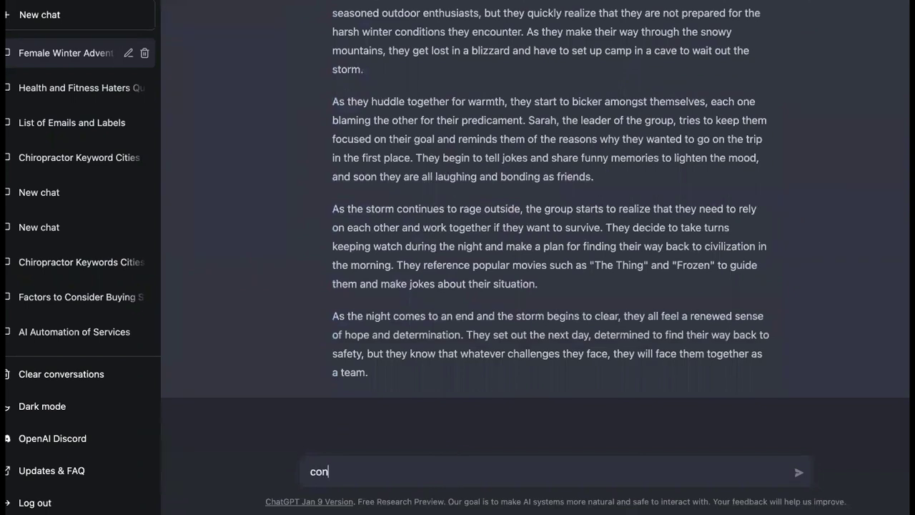
type("tinue chapter 1")
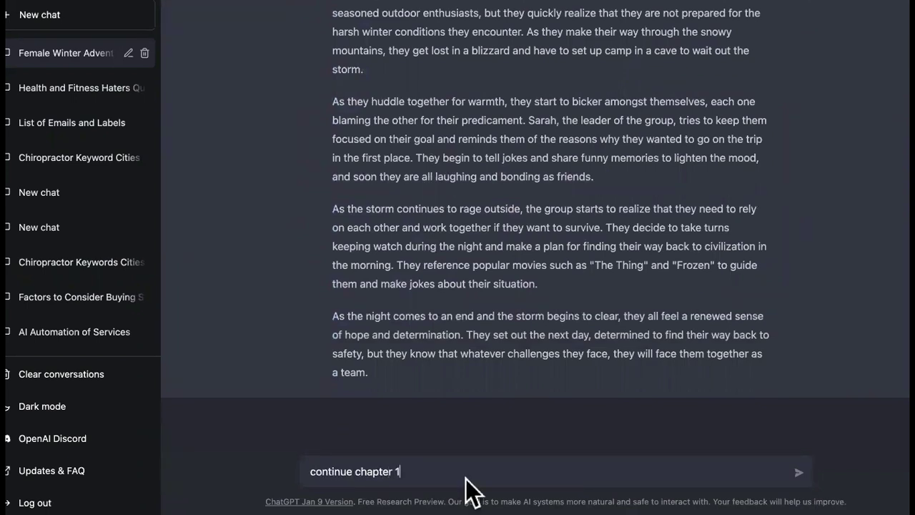
left_click(801, 475)
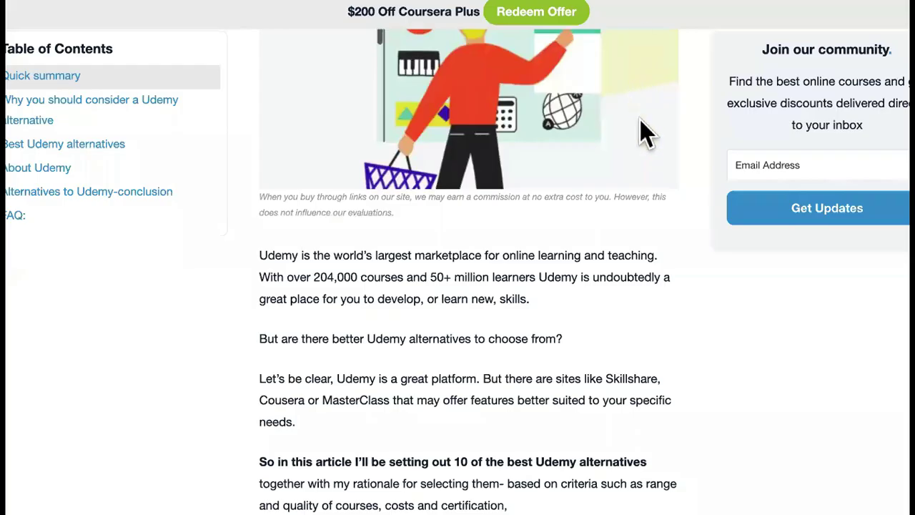
- Highlight the KDP self-publishing headline and the 'Get to market fast' 72-hour Kindle point
scroll(640, 111, "down", 4)
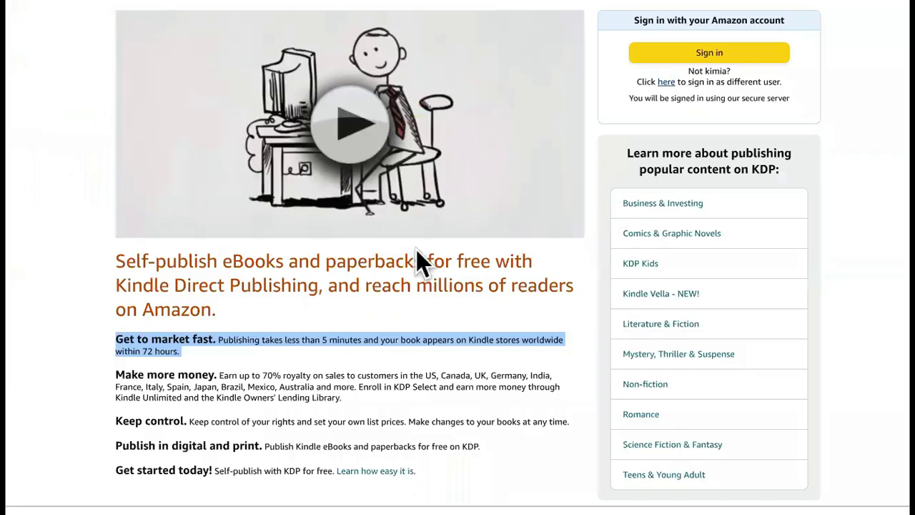
triple_click(398, 261)
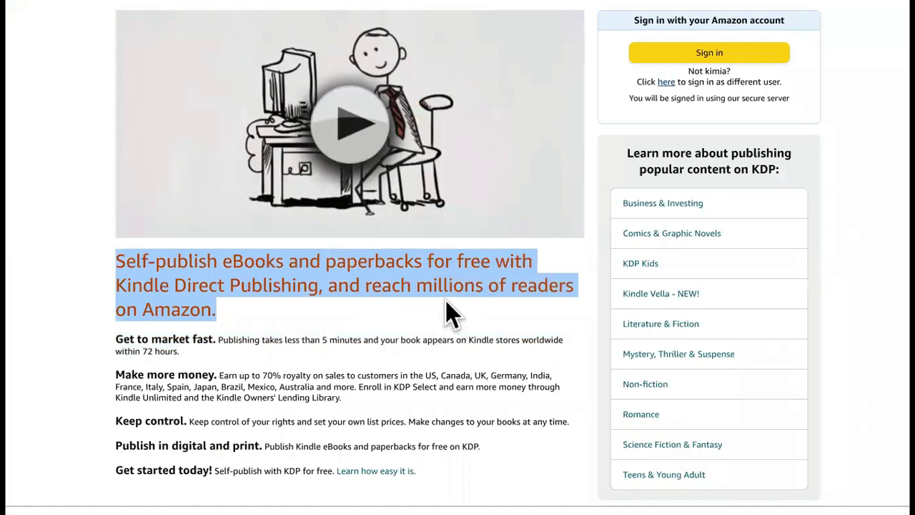
scroll(461, 313, "down", 2)
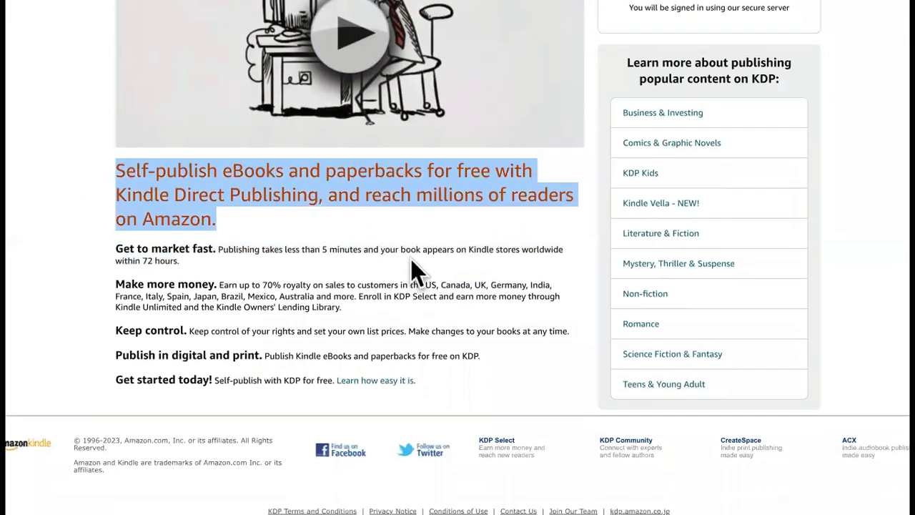
triple_click(412, 242)
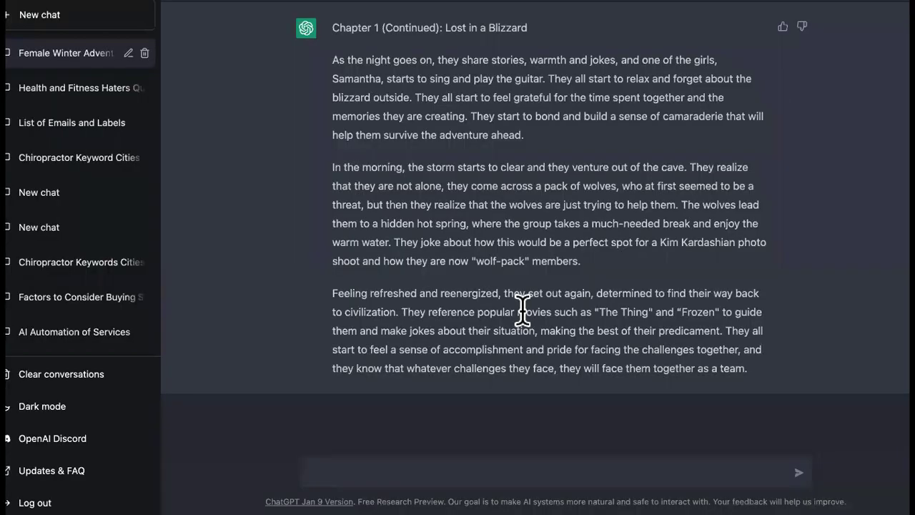
scroll(522, 308, "up", 5)
scroll(522, 309, "up", 10)
scroll(522, 310, "down", 15)
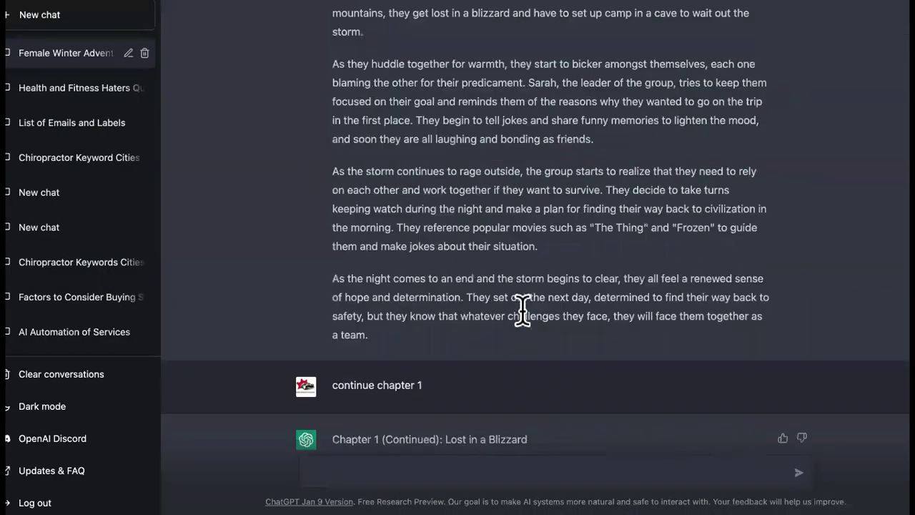
scroll(522, 309, "up", 15)
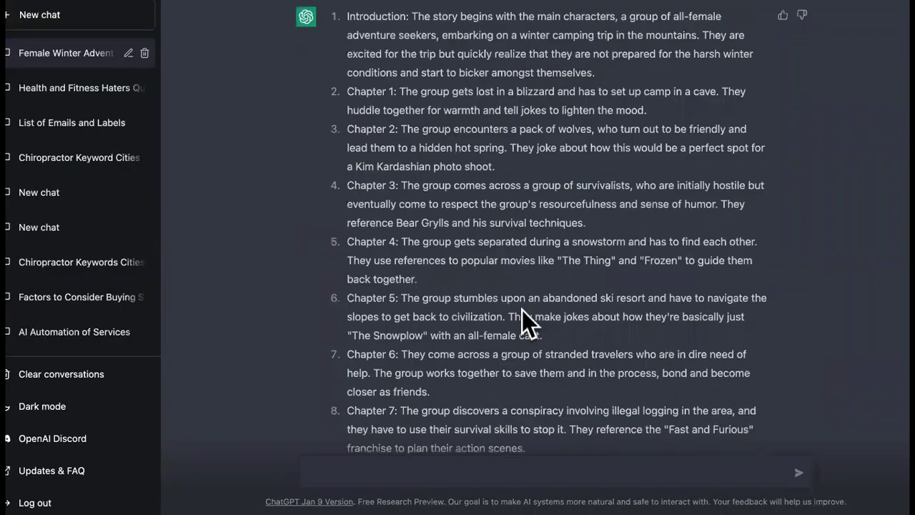
scroll(523, 309, "down", 15)
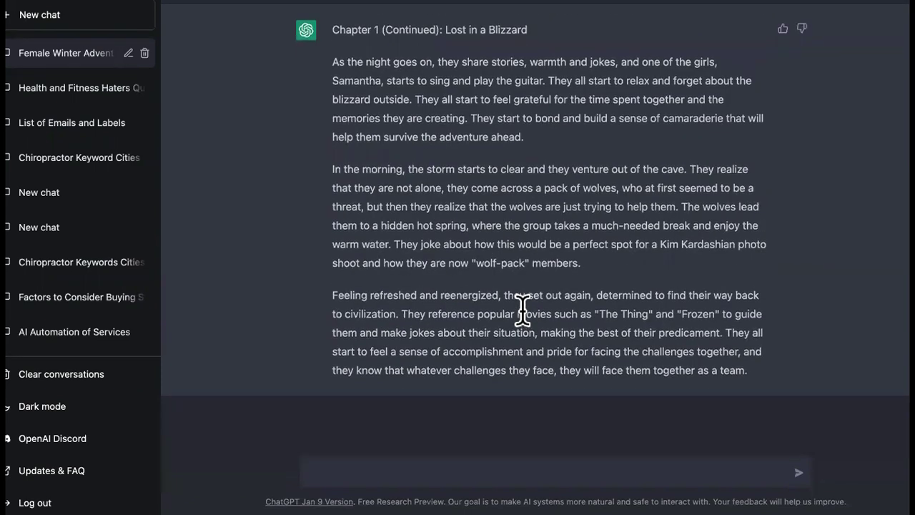
scroll(523, 309, "up", 20)
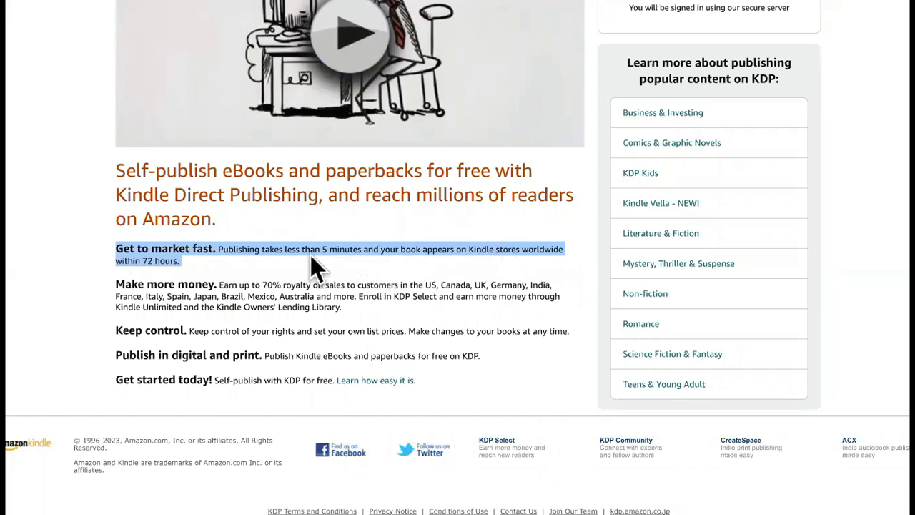
- Highlight the royalties, keeping-control and digital-and-print benefits, then return to the page top
triple_click(360, 296)
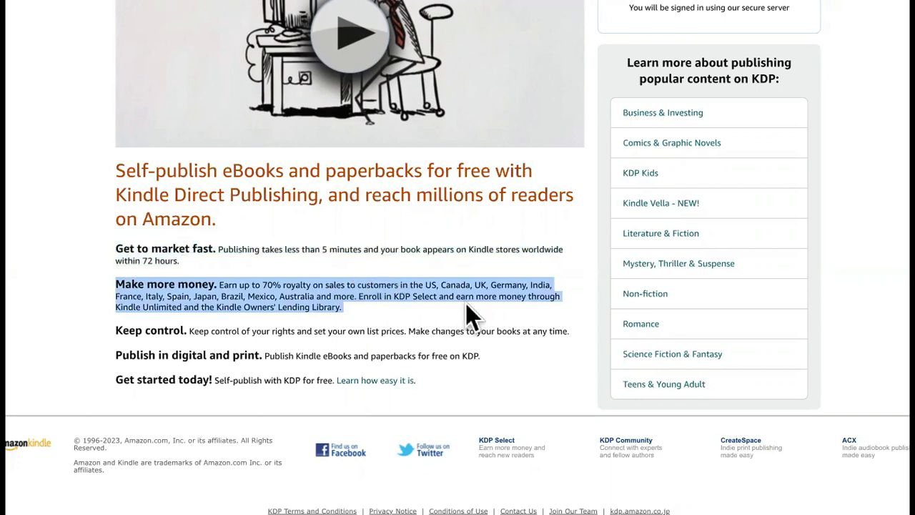
triple_click(430, 330)
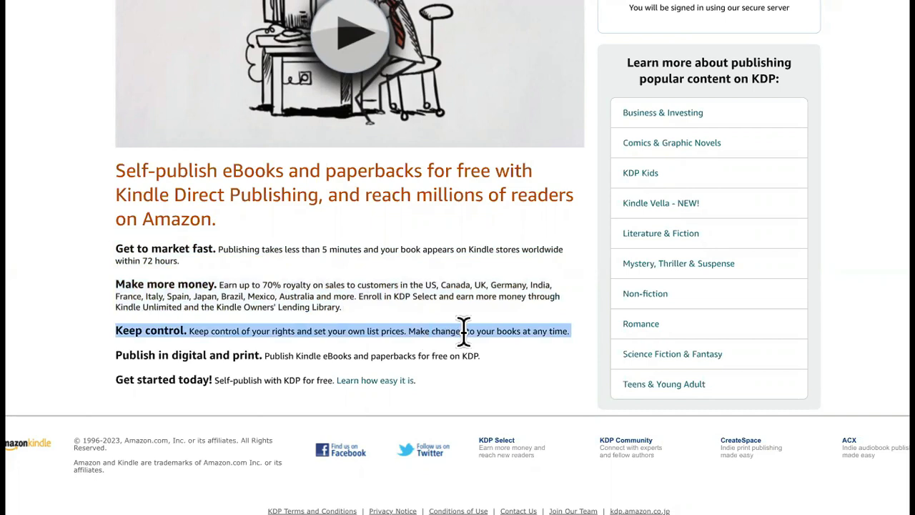
triple_click(425, 352)
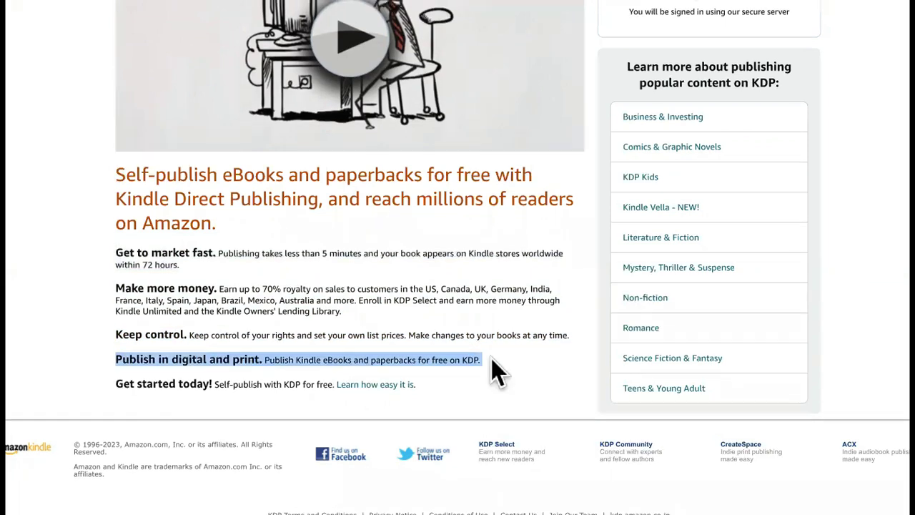
scroll(494, 365, "up", 3)
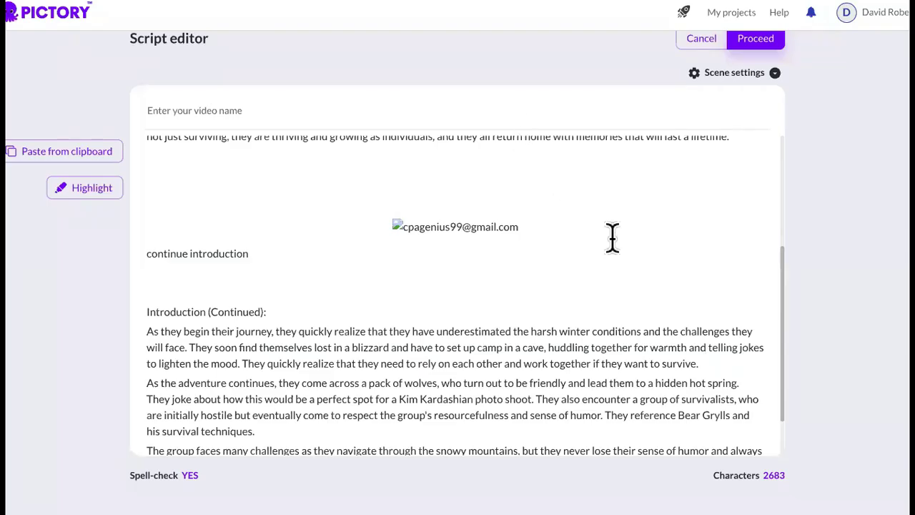
- Delete the broken image placeholder sitting above 'continue introduction' in the script
scroll(611, 238, "up", 3)
scroll(611, 238, "down", 5)
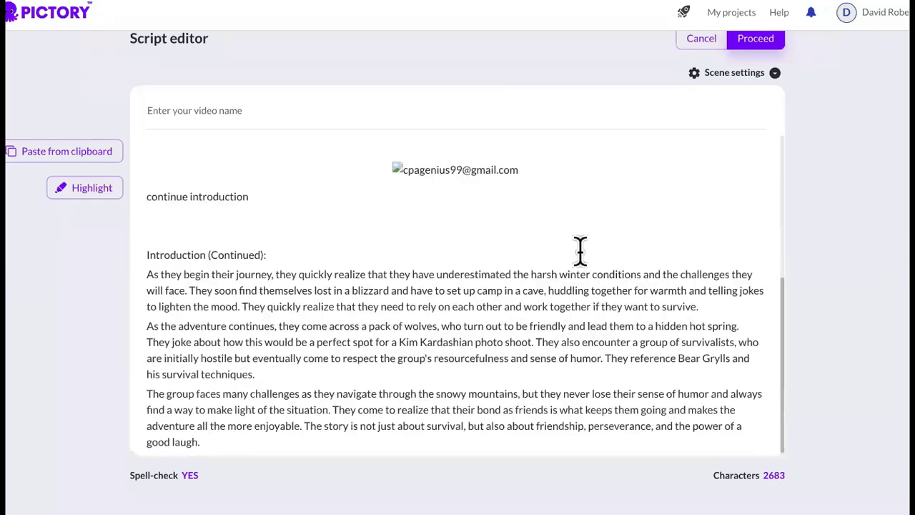
left_click(392, 169)
left_click(390, 170)
scroll(458, 286, "up", 2)
key("Delete")
scroll(458, 286, "up", 3)
scroll(458, 286, "down", 4)
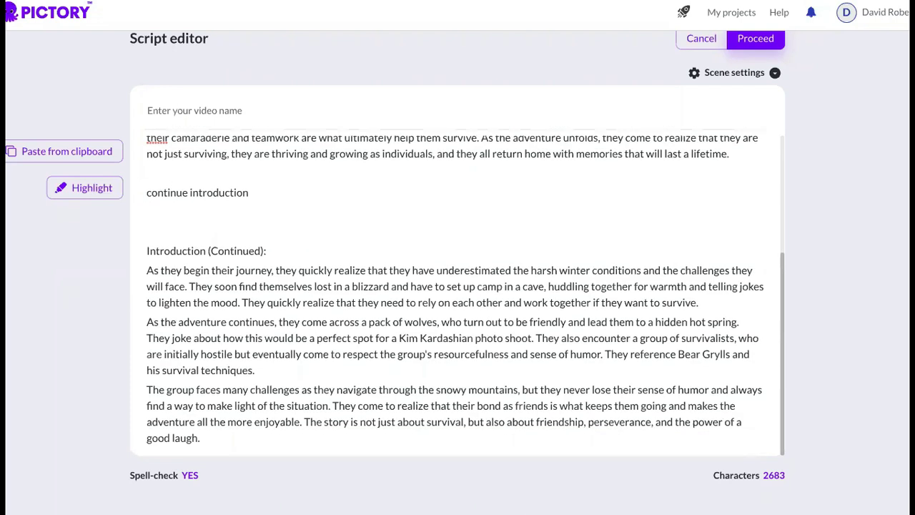
scroll(458, 286, "up", 4)
scroll(458, 286, "down", 4)
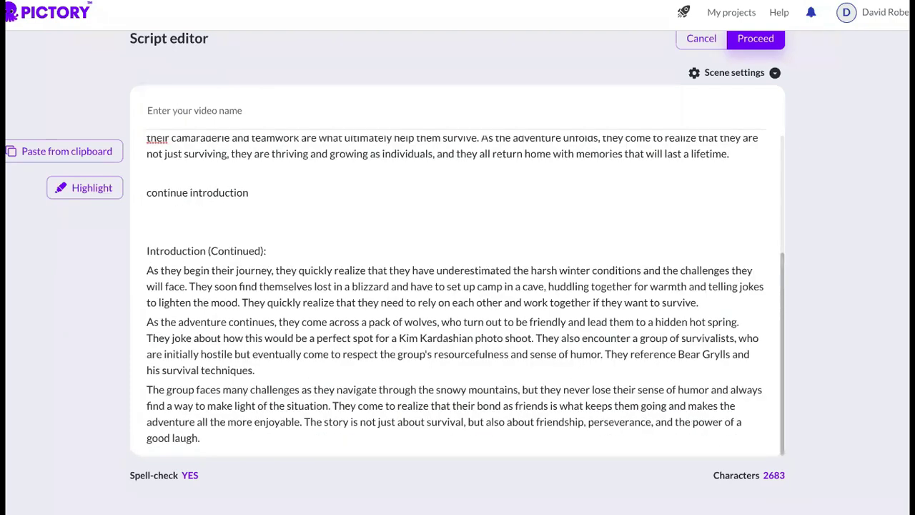
- Proceed from the script, choose the Corporate template, and accept the aspect ratio to build scenes
left_click(747, 44)
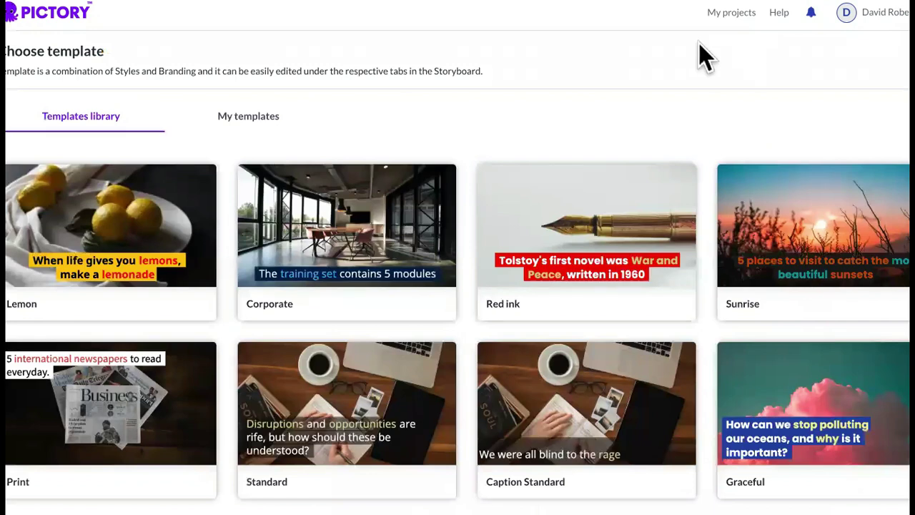
left_click(407, 314)
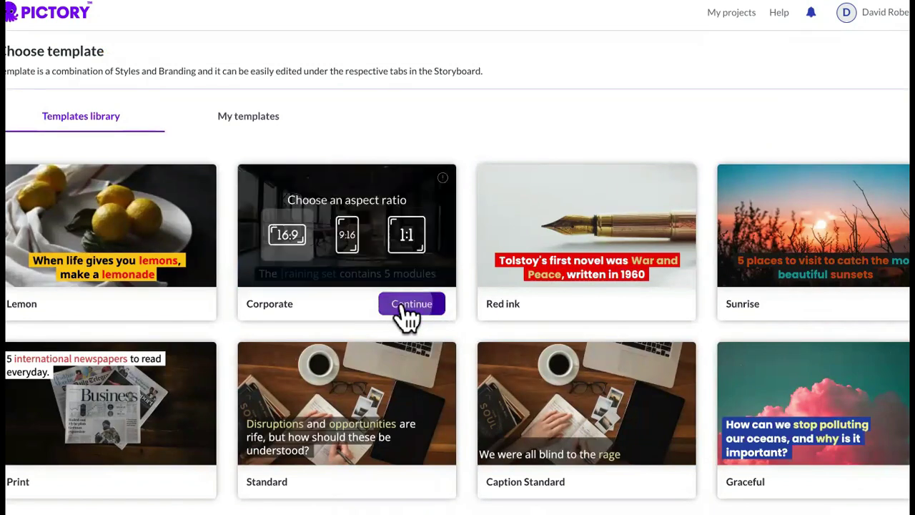
left_click(401, 304)
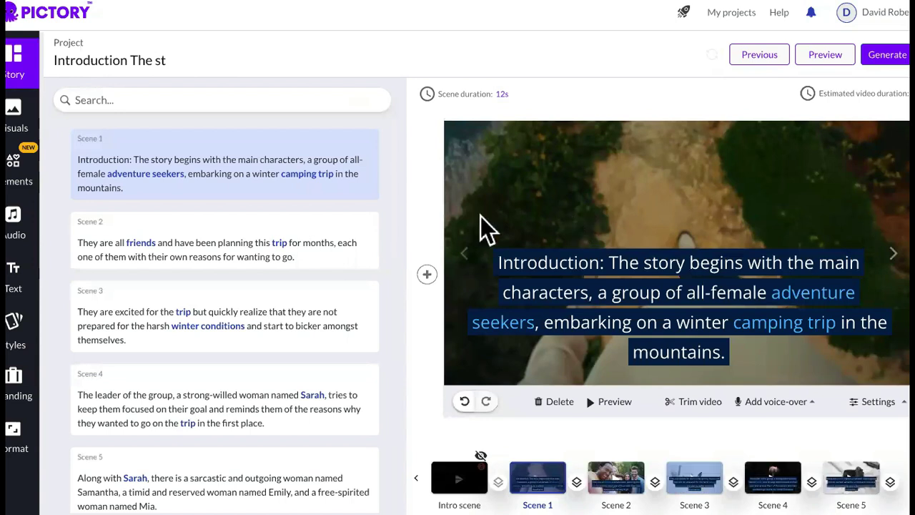
- Scroll the scene list, check the Scene duration options, and preview Scene 2
scroll(394, 194, "down", 3)
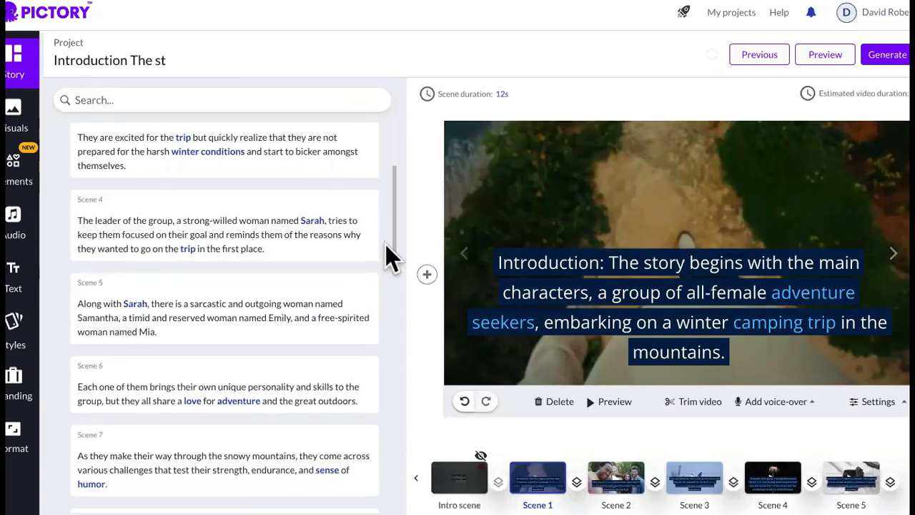
scroll(369, 310, "down", 10)
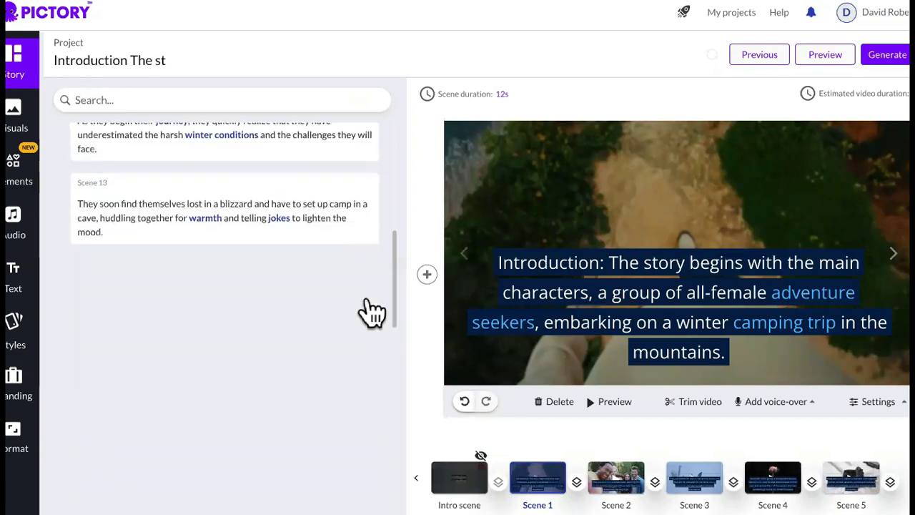
left_click(437, 94)
left_click(484, 44)
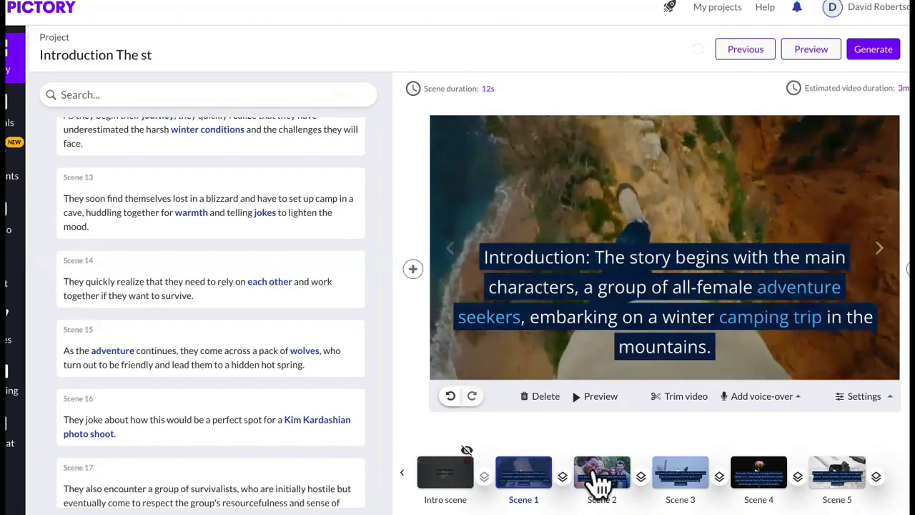
left_click(601, 483)
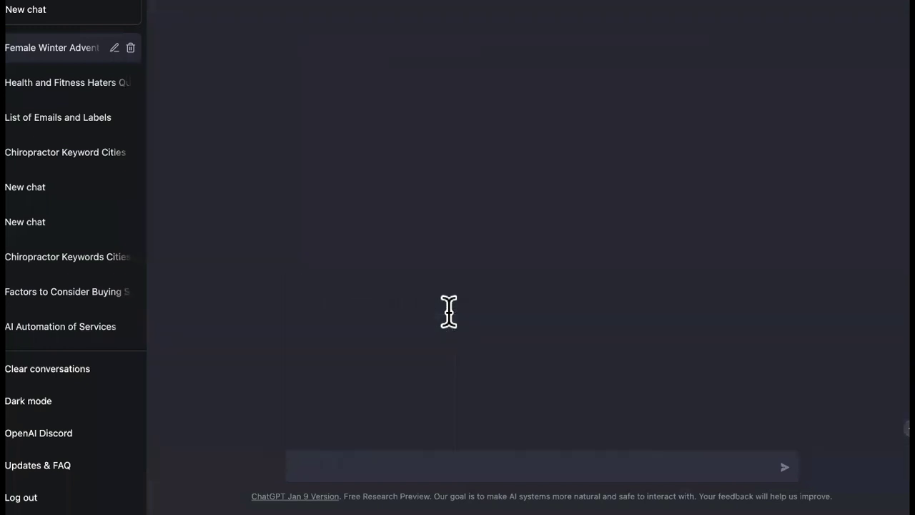
- Send 'continue chapter 1' to the winter adventure chat, correcting the typos first
scroll(448, 312, "down", 2)
scroll(448, 312, "up", 1)
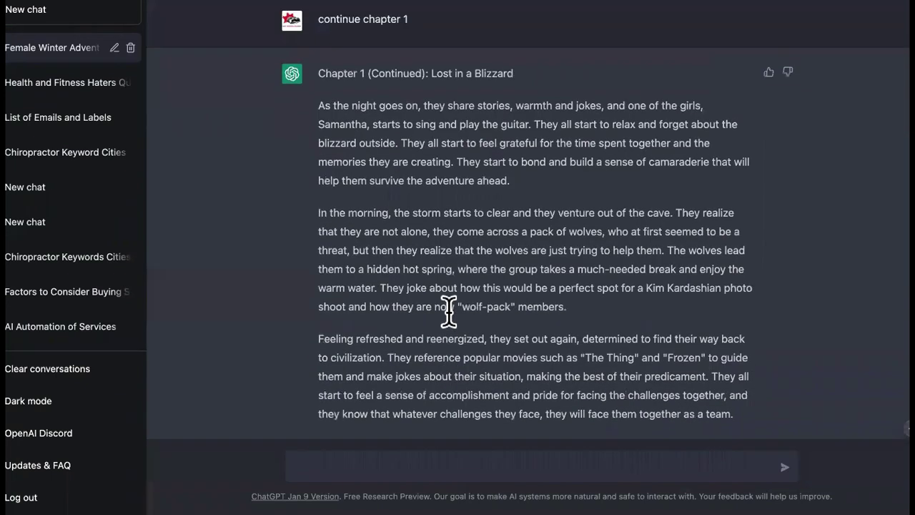
scroll(448, 311, "up", 8)
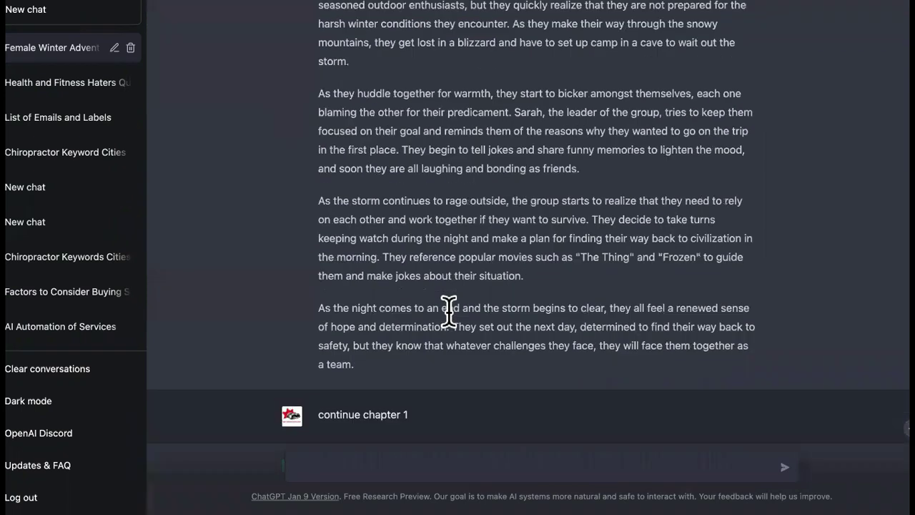
scroll(449, 311, "down", 6)
scroll(448, 311, "up", 8)
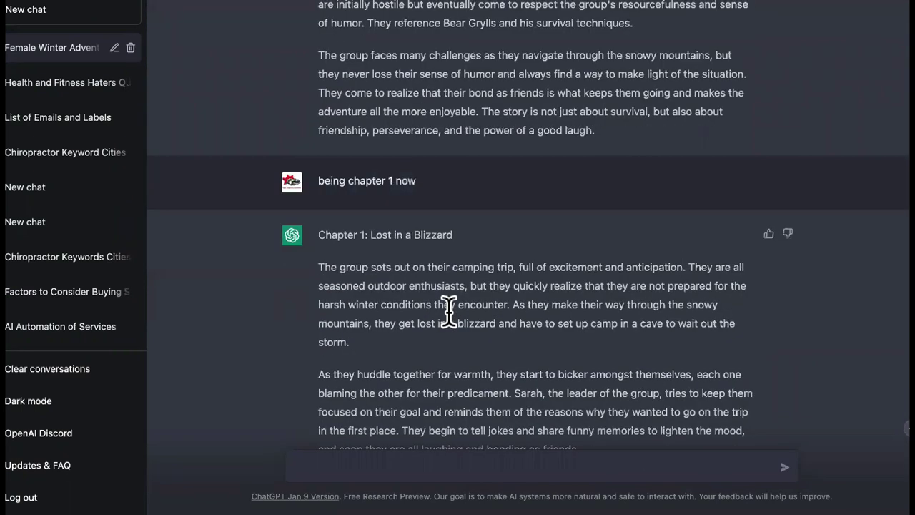
scroll(448, 311, "down", 7)
scroll(456, 470, "down", 4)
type("coninu")
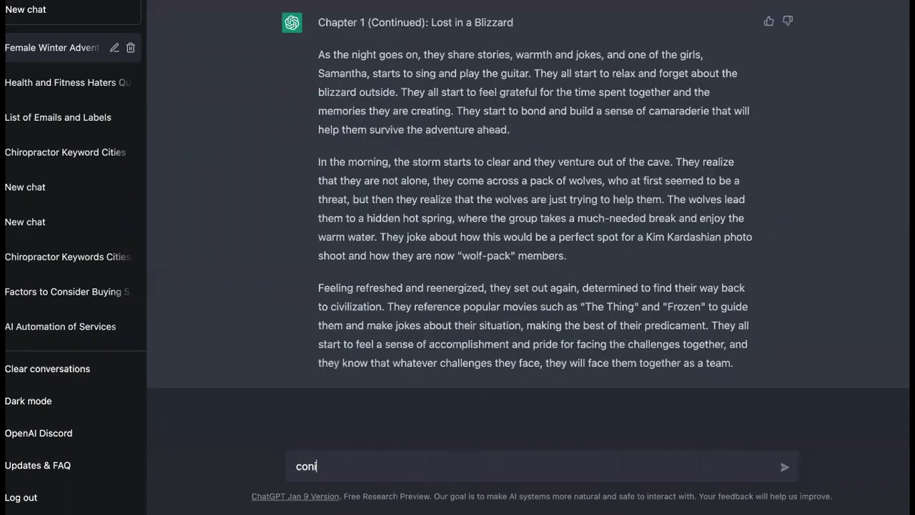
key("BackSpace")
key("BackSpace")
key("BackSpace")
type("tinue chapter 2")
key("BackSpace")
type("1")
left_click(785, 468)
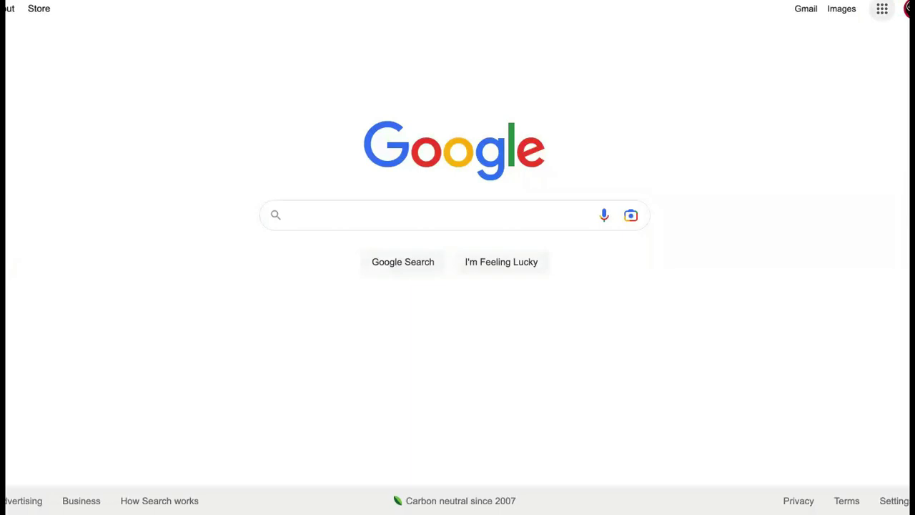
- Go to Google Docs through the Google apps grid
left_click(882, 9)
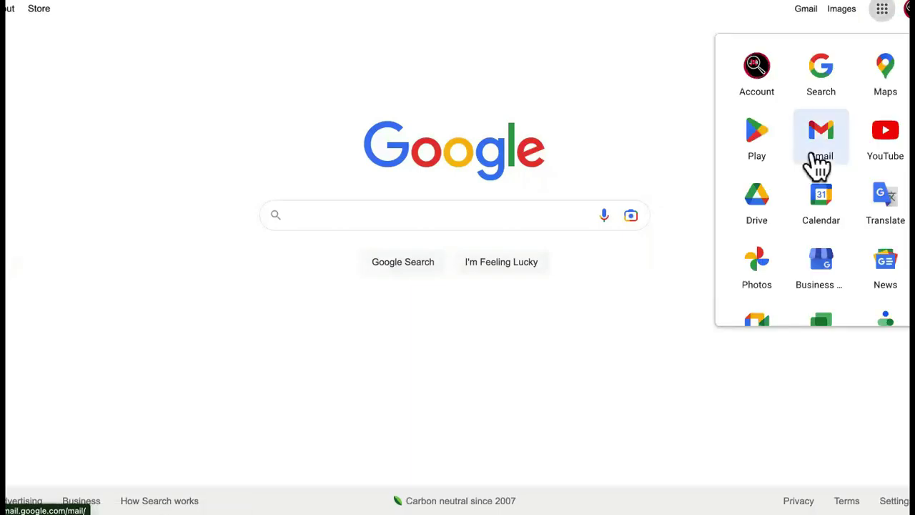
scroll(819, 164, "down", 5)
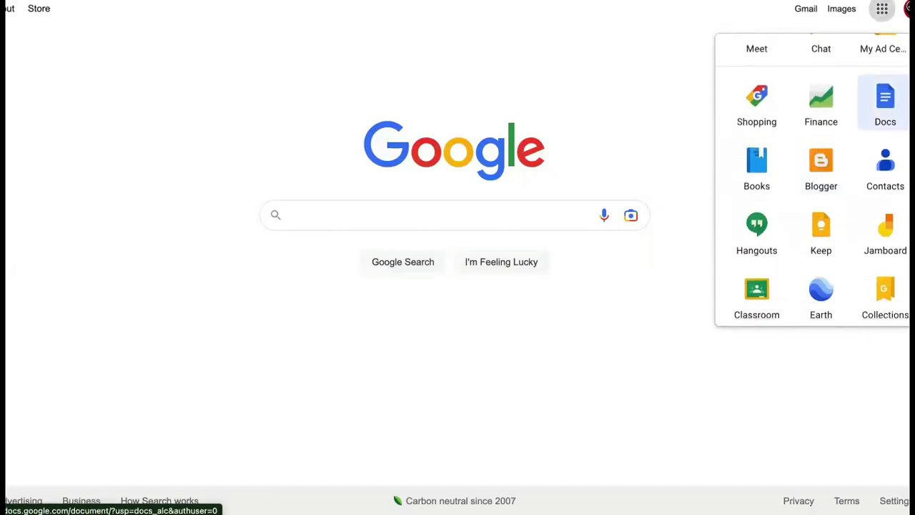
left_click(886, 104)
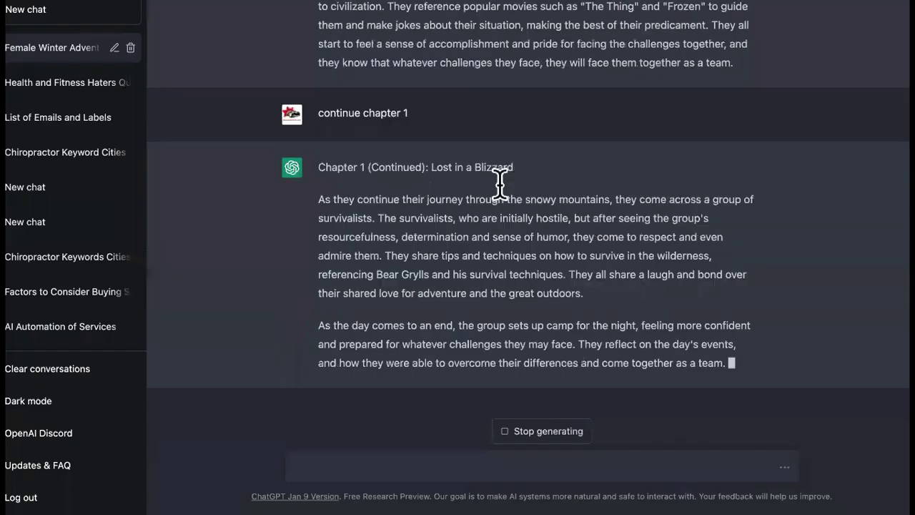
scroll(498, 180, "up", 10)
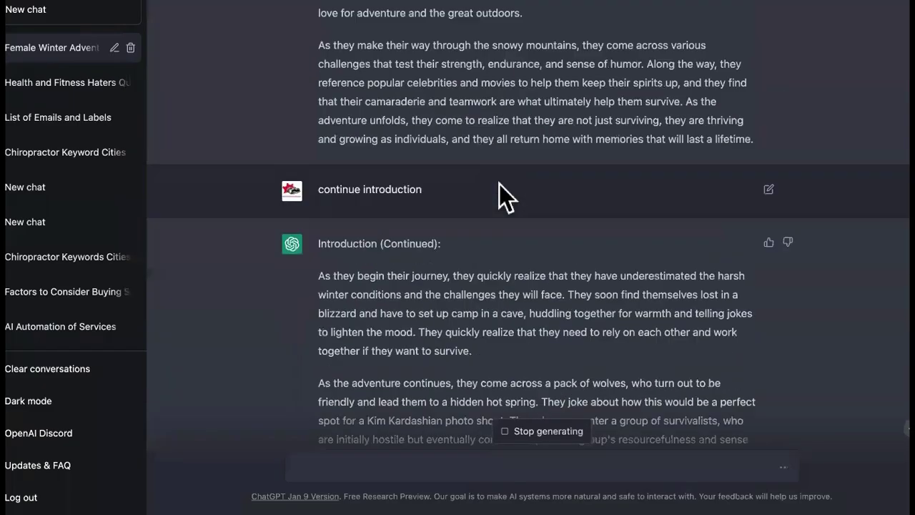
scroll(499, 184, "up", 15)
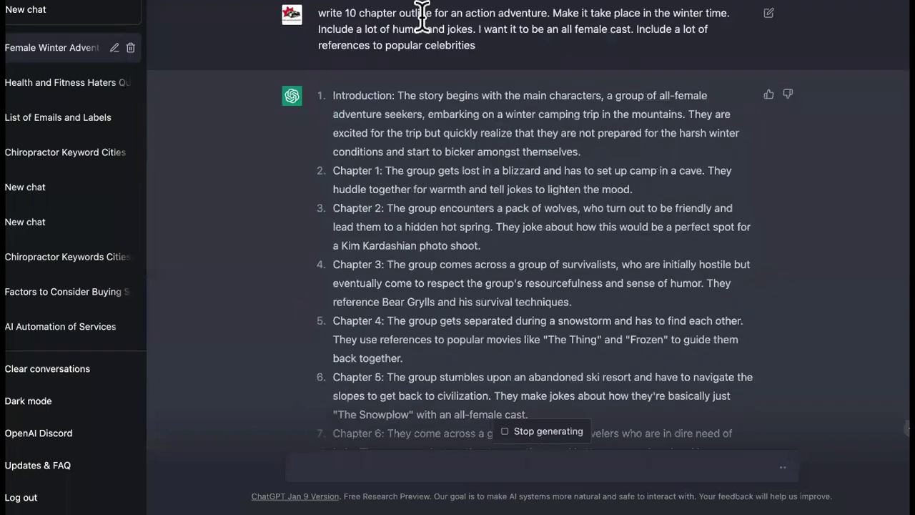
triple_click(422, 18)
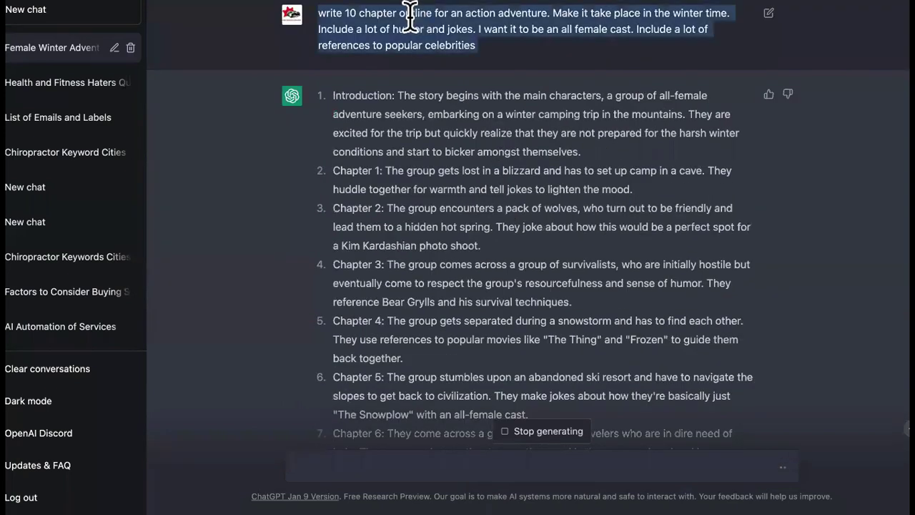
left_click(536, 18)
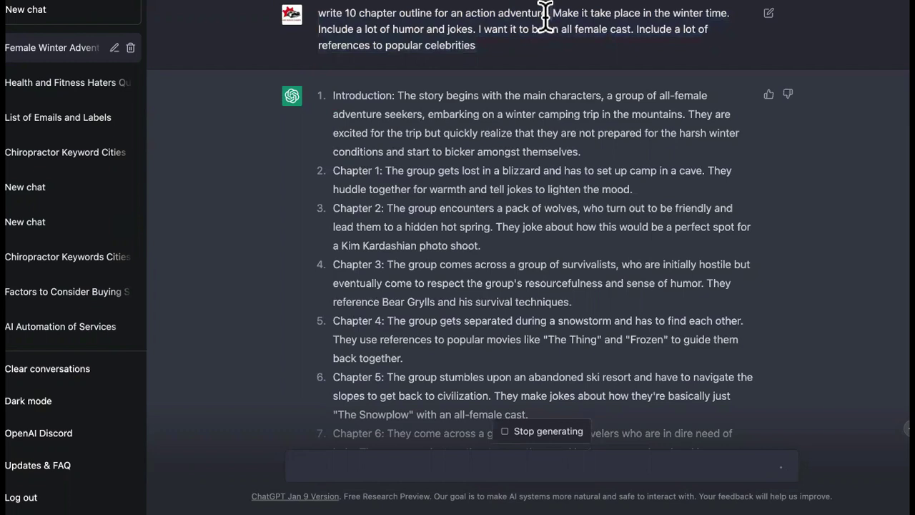
left_click_drag(549, 13, 476, 14)
left_click(468, 16)
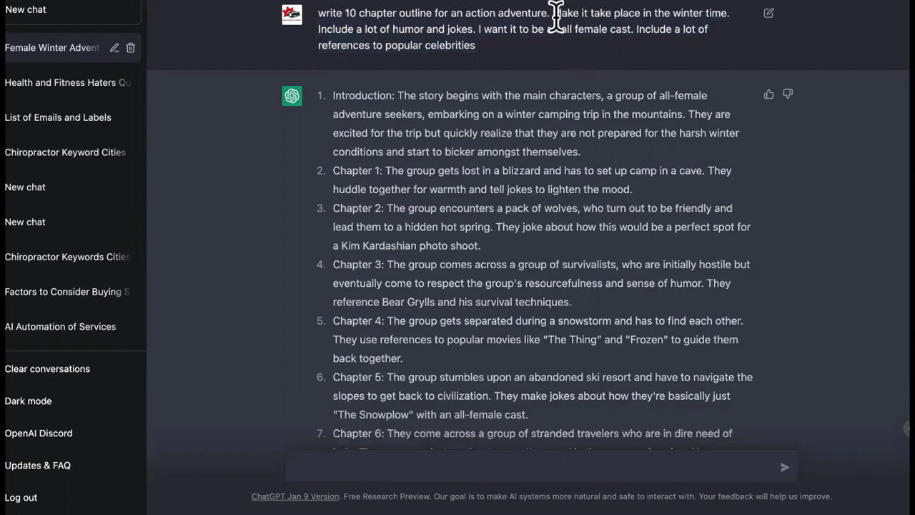
left_click_drag(554, 13, 705, 17)
left_click(731, 17)
left_click_drag(472, 28, 403, 29)
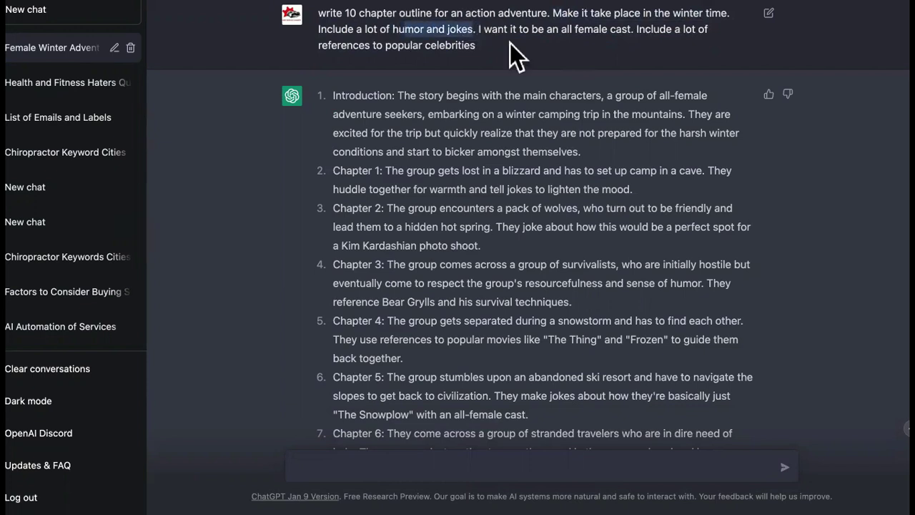
left_click_drag(633, 29, 480, 32)
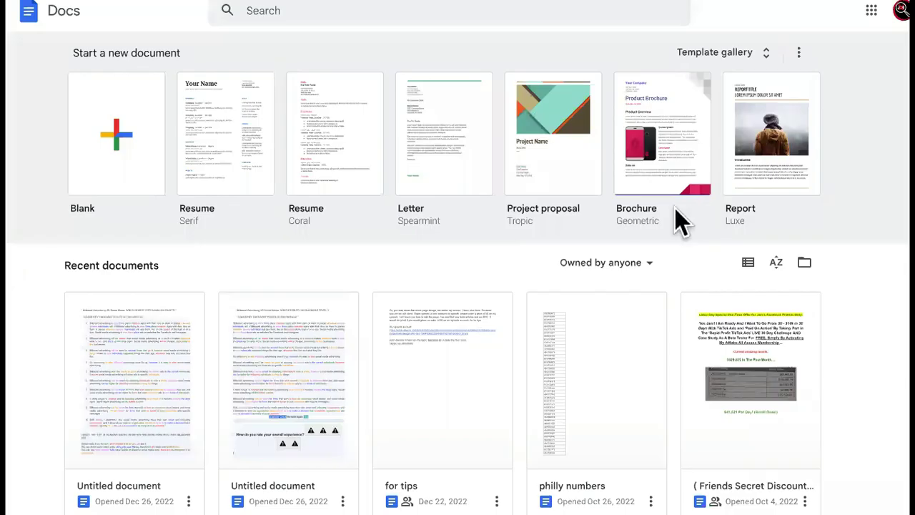
- Create a blank Untitled document and glance at its File menu
left_click(120, 143)
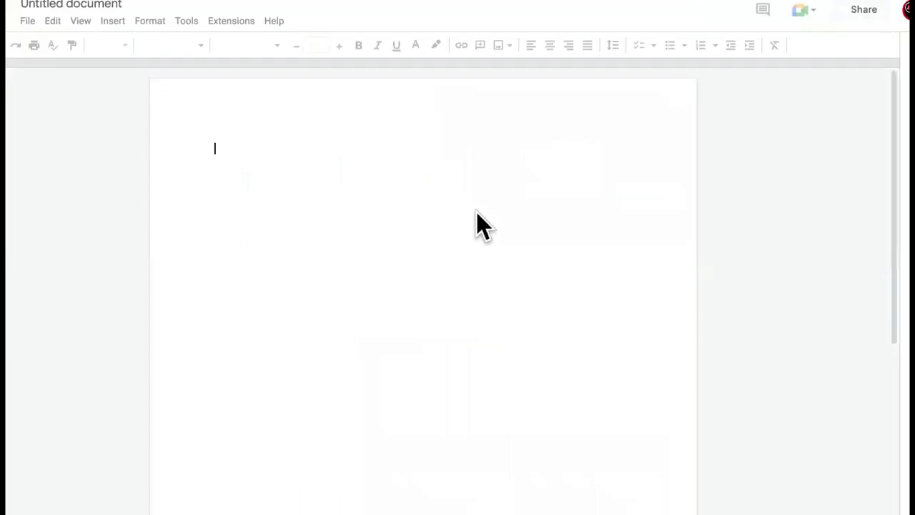
left_click(29, 22)
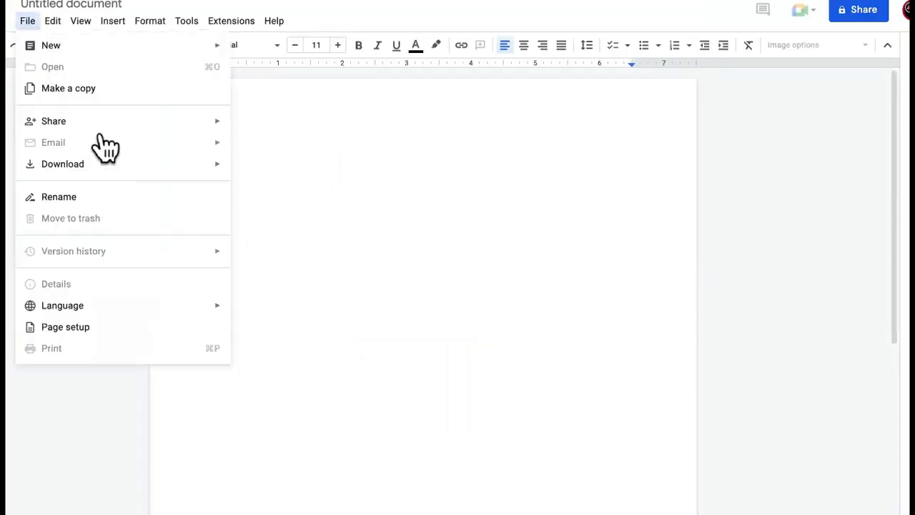
left_click(417, 167)
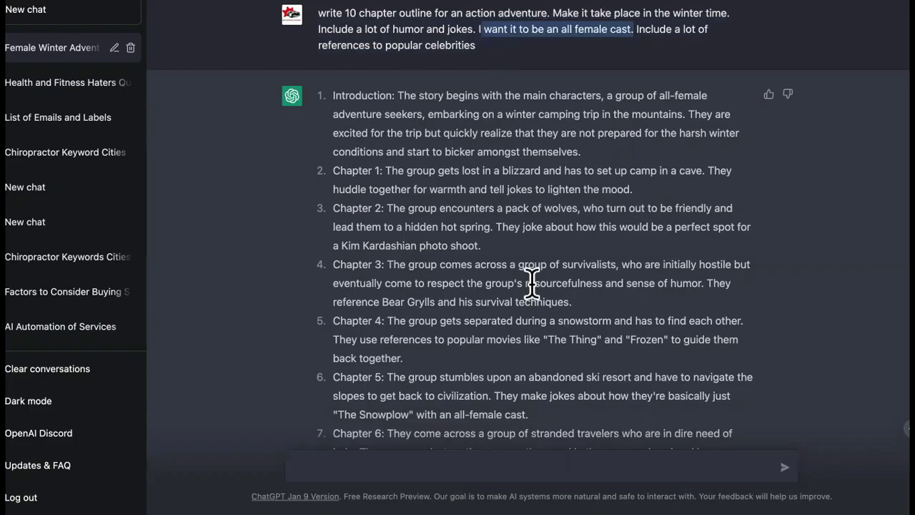
scroll(531, 286, "down", 8)
scroll(531, 279, "up", 3)
scroll(557, 257, "up", 5)
scroll(579, 300, "down", 20)
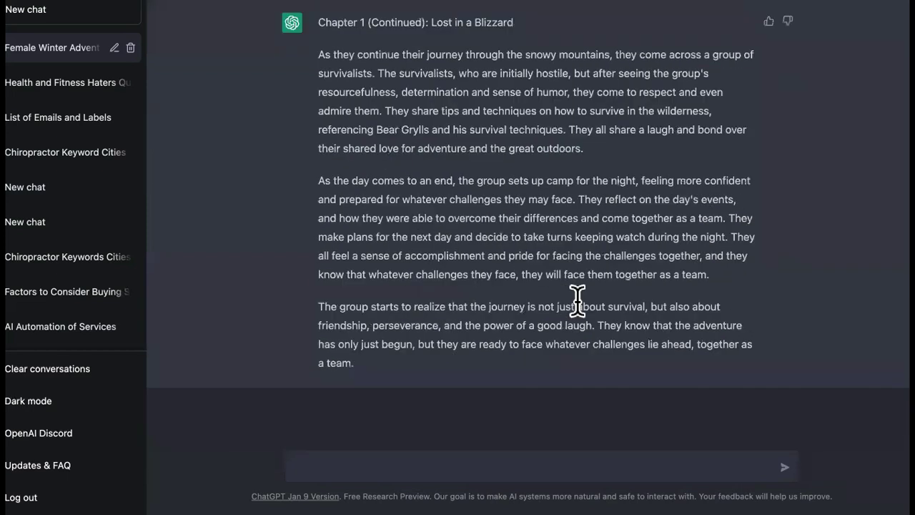
scroll(577, 298, "up", 1)
scroll(577, 299, "down", 1)
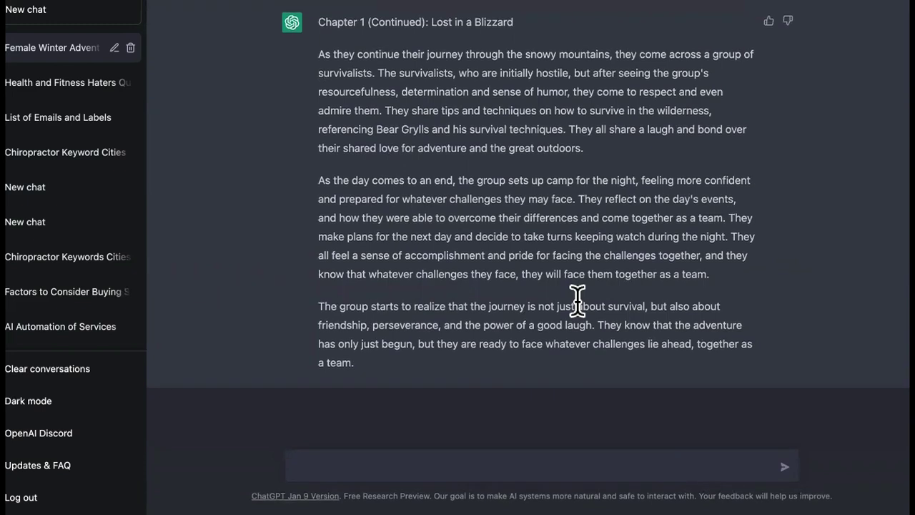
scroll(577, 299, "up", 20)
scroll(577, 300, "up", 20)
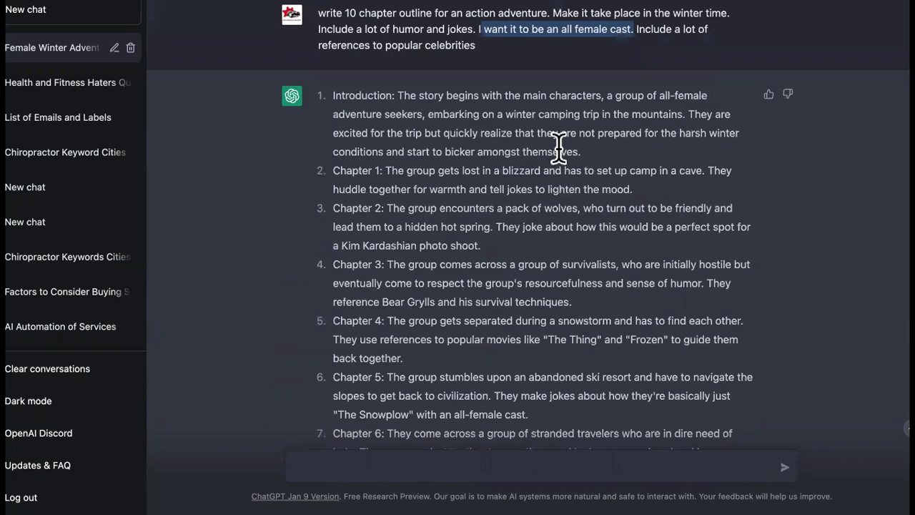
left_click(494, 46)
left_click_drag(494, 46, 477, 28)
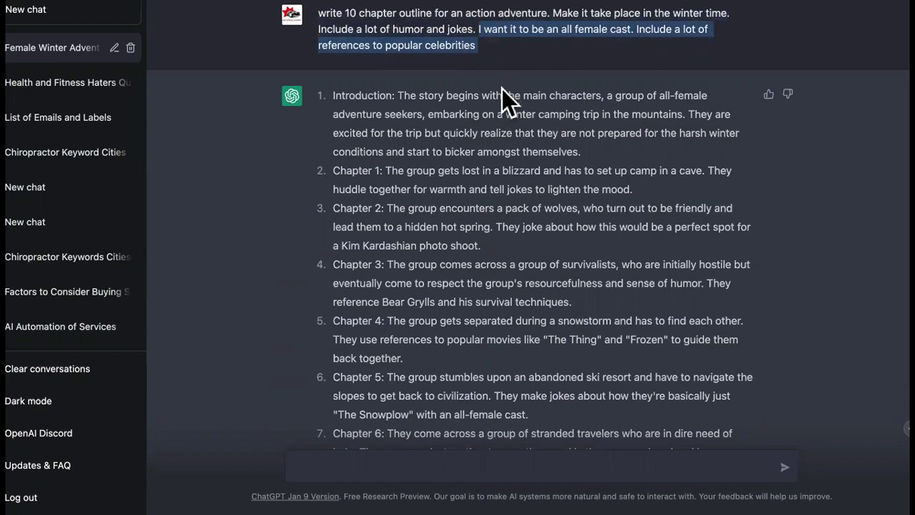
scroll(527, 215, "down", 8)
scroll(526, 215, "down", 6)
scroll(526, 215, "up", 15)
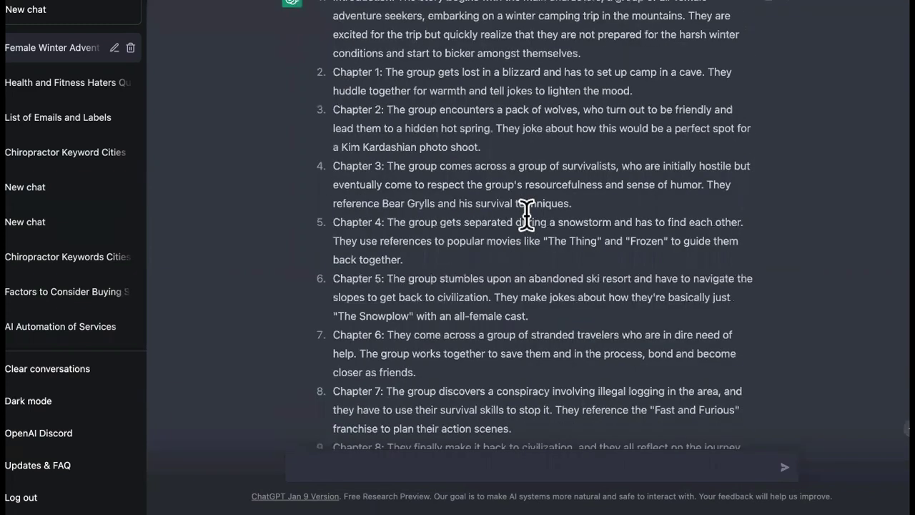
scroll(526, 215, "up", 2)
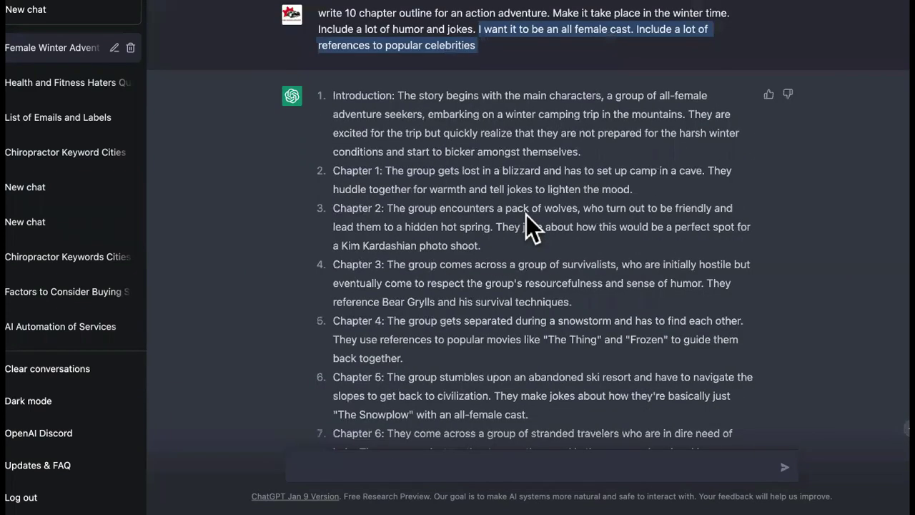
left_click(506, 39)
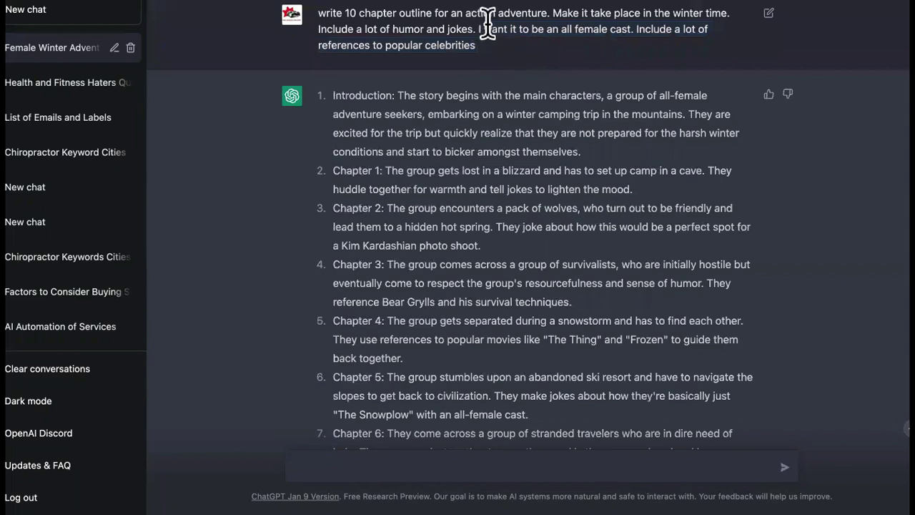
left_click_drag(477, 28, 632, 26)
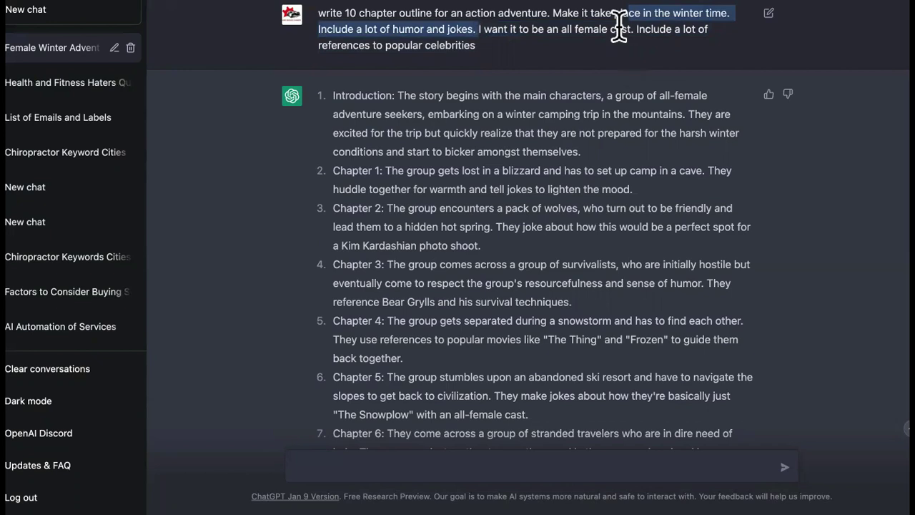
left_click(632, 19)
left_click_drag(636, 26, 477, 29)
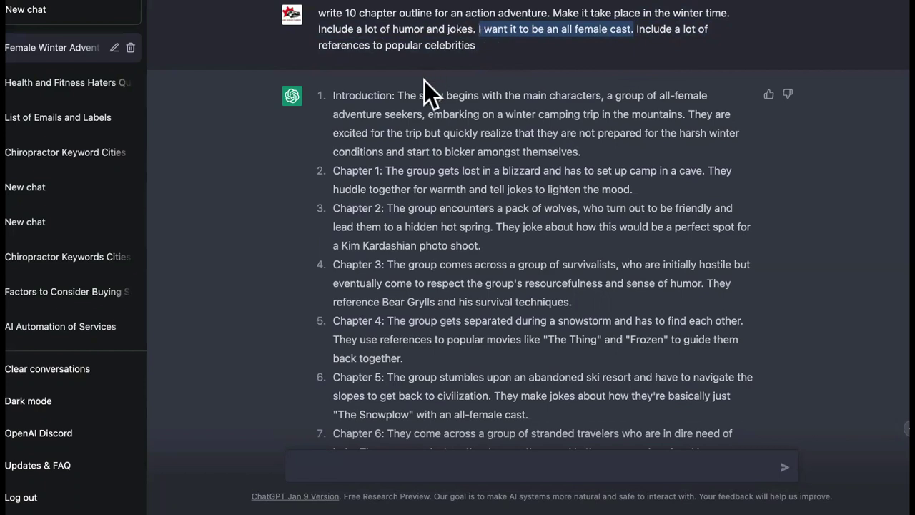
mouse_move(485, 46)
left_mouse_down()
mouse_move(494, 32)
mouse_move(484, 30)
left_mouse_up()
left_click_drag(637, 29, 657, 42)
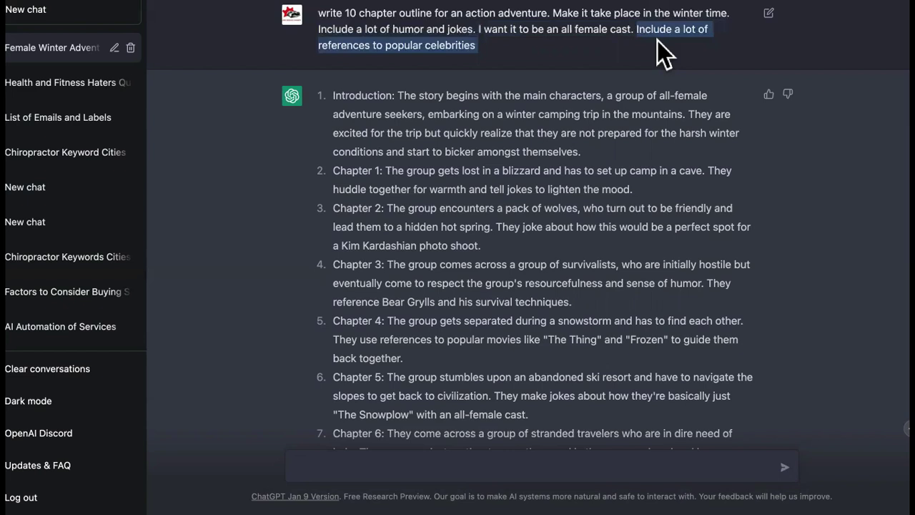
scroll(601, 197, "down", 20)
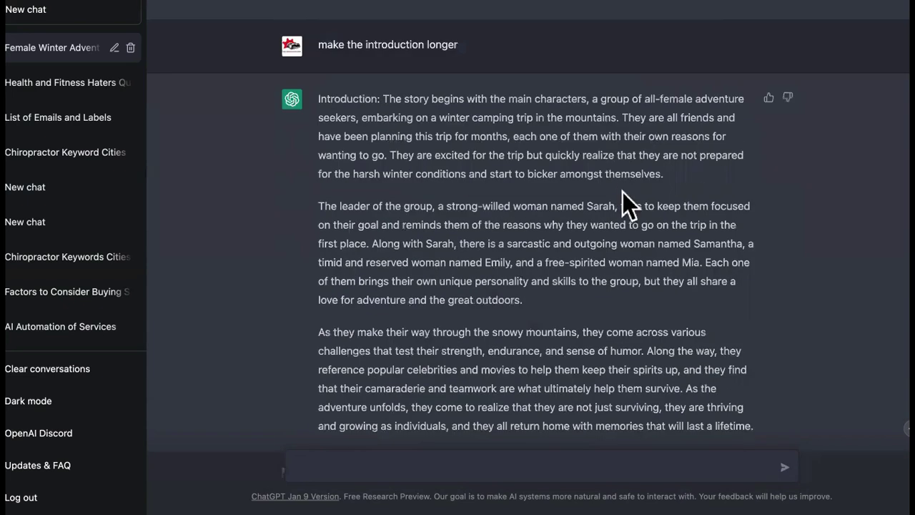
scroll(623, 192, "down", 5)
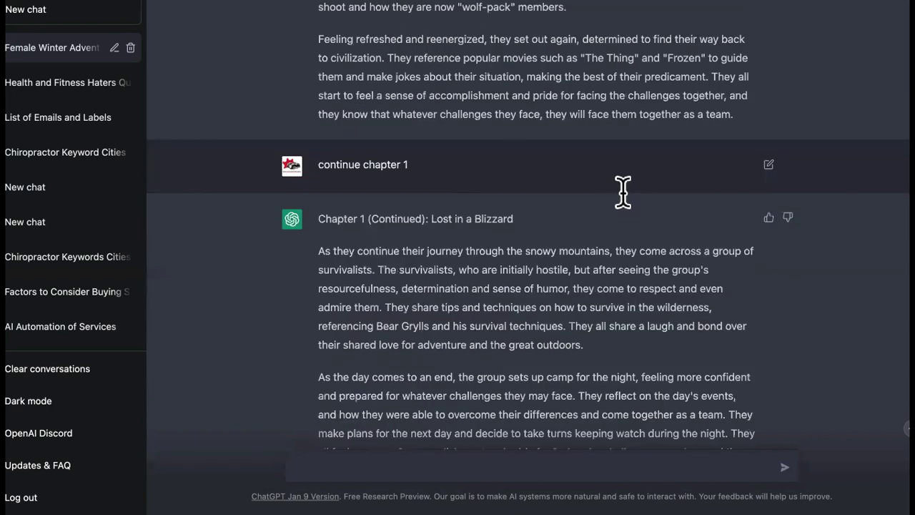
scroll(623, 192, "up", 20)
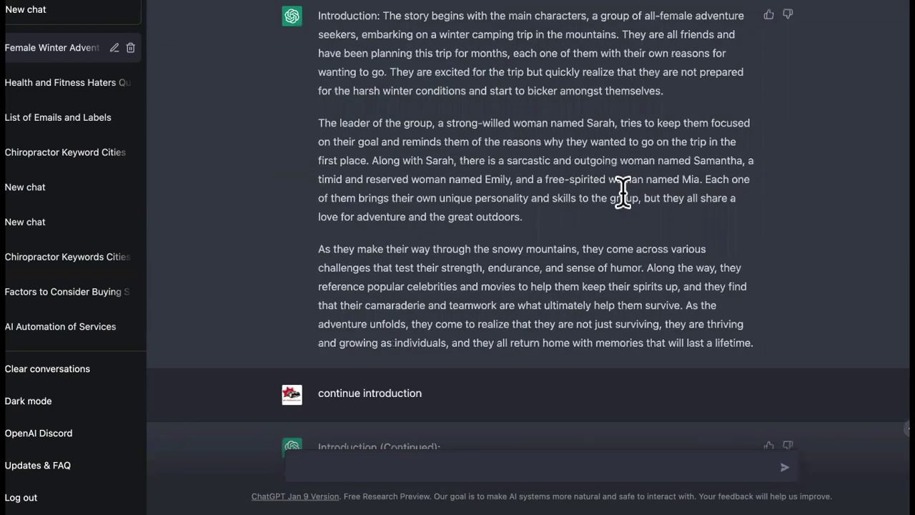
scroll(623, 192, "up", 3)
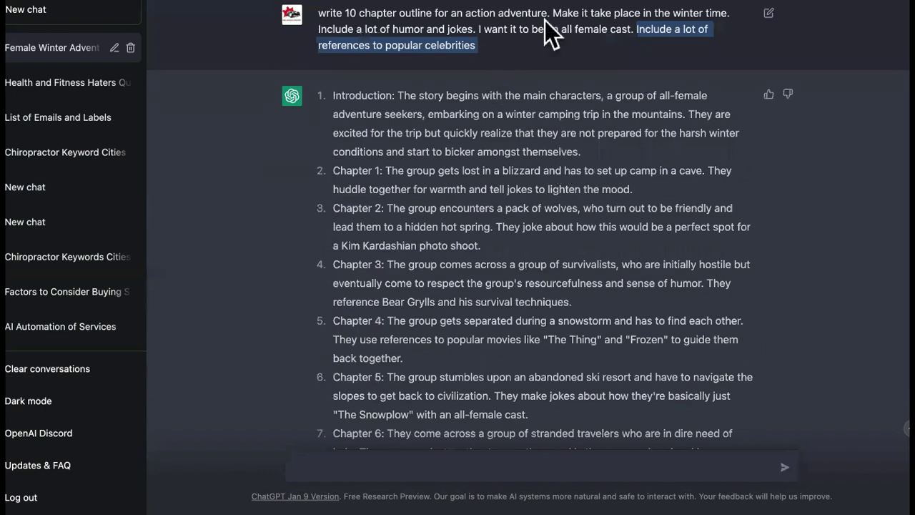
left_click_drag(552, 16, 319, 15)
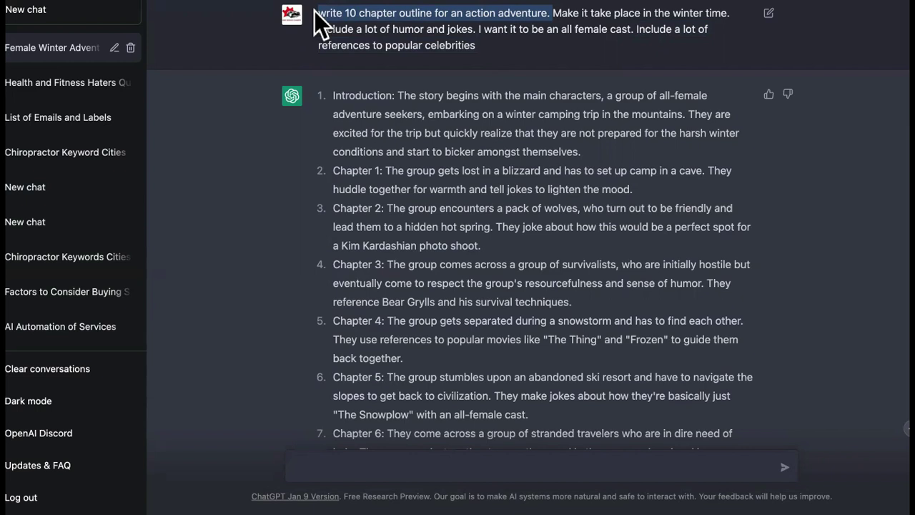
left_click(496, 28)
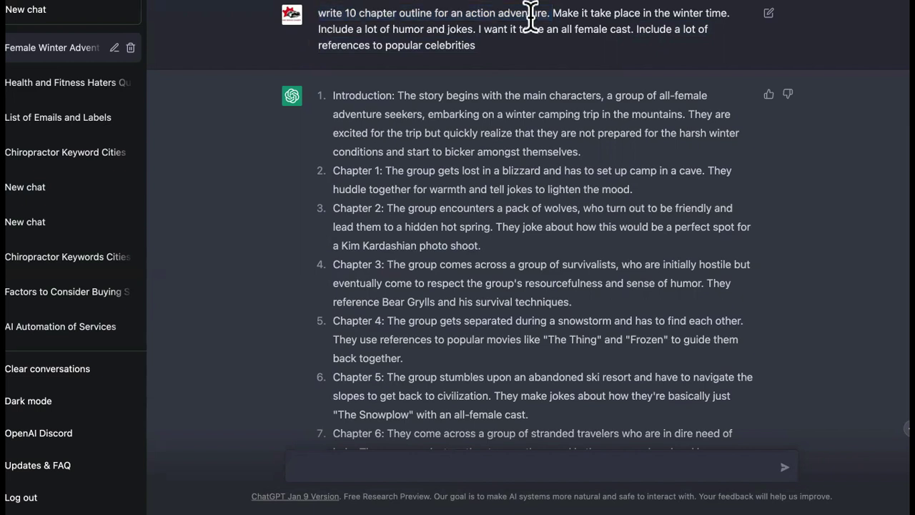
double_click(565, 13)
key("shift+Home")
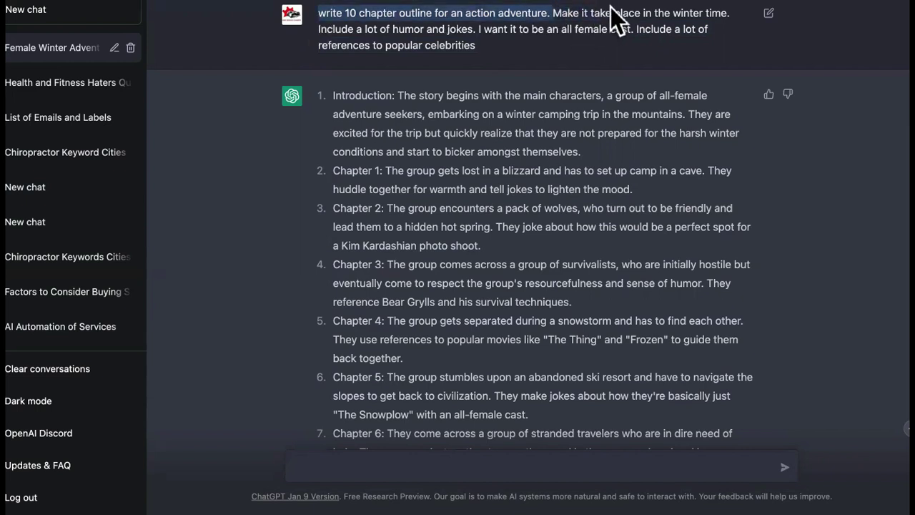
left_click_drag(731, 17, 555, 20)
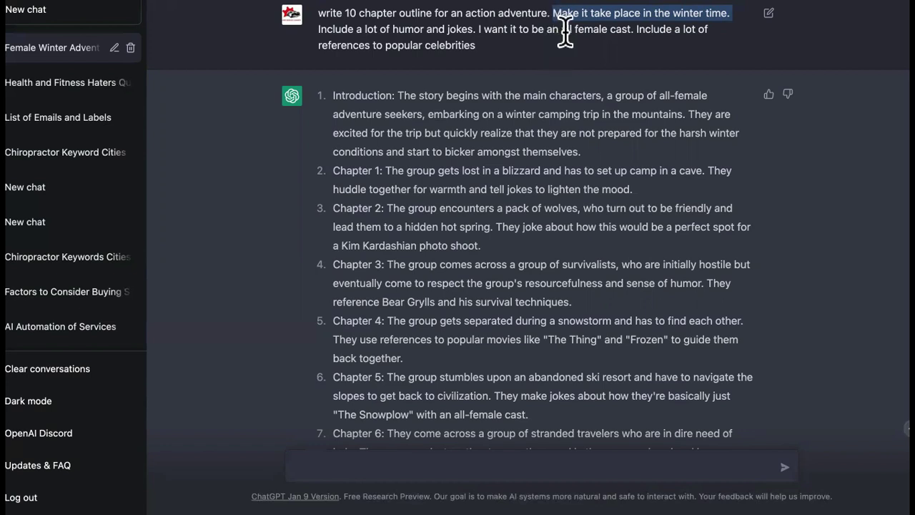
left_click(518, 43)
left_click_drag(517, 43, 319, 18)
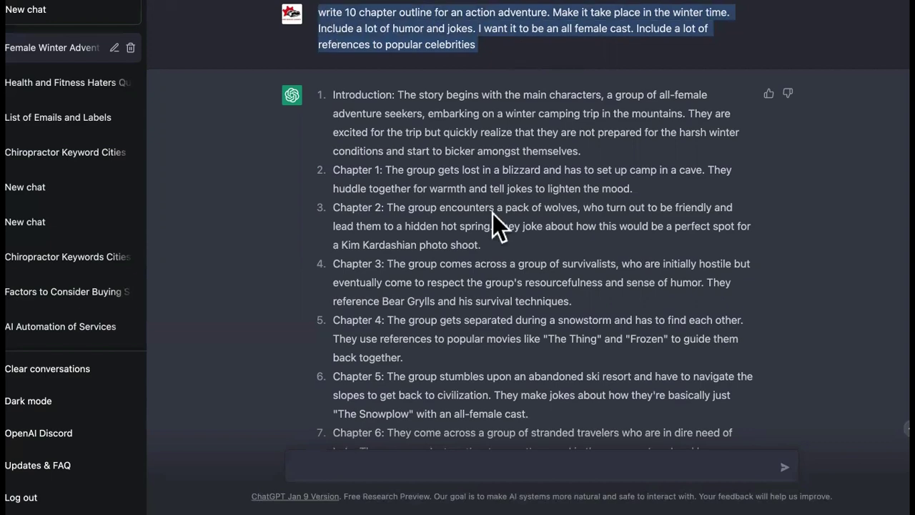
scroll(493, 213, "down", 20)
scroll(493, 213, "down", 15)
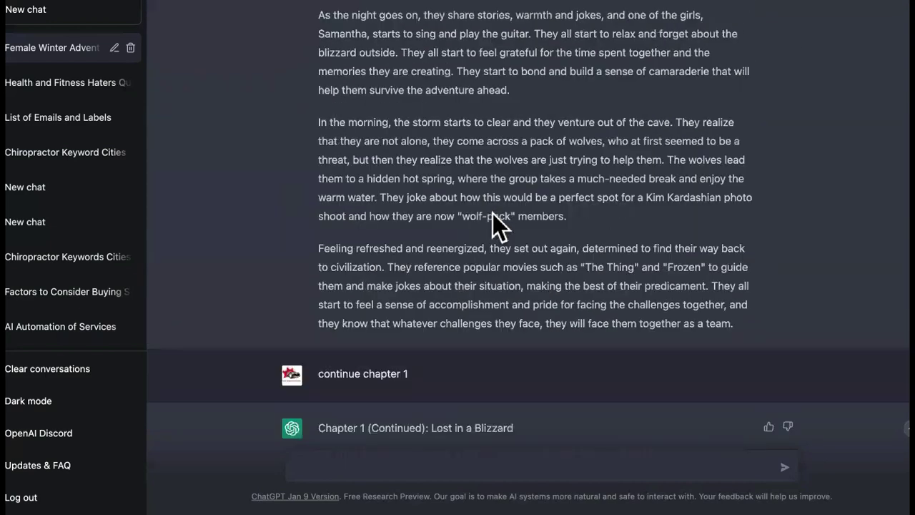
scroll(493, 213, "up", 20)
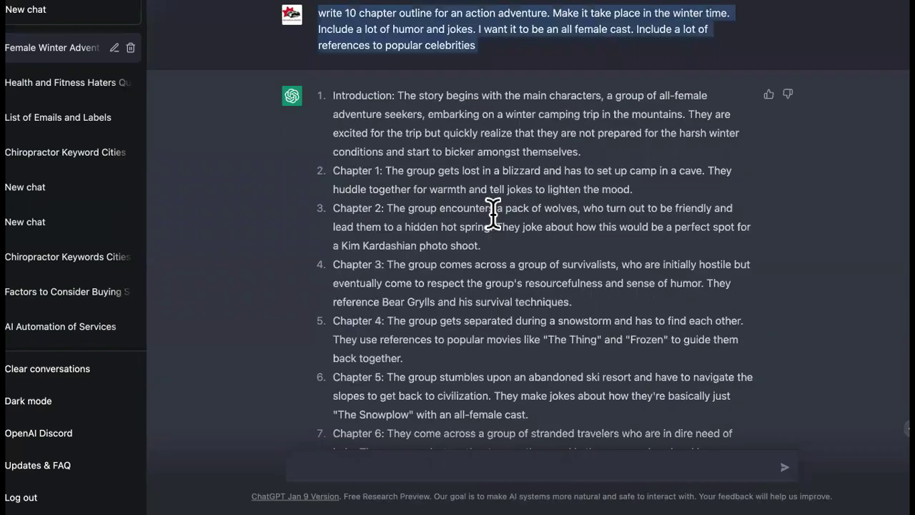